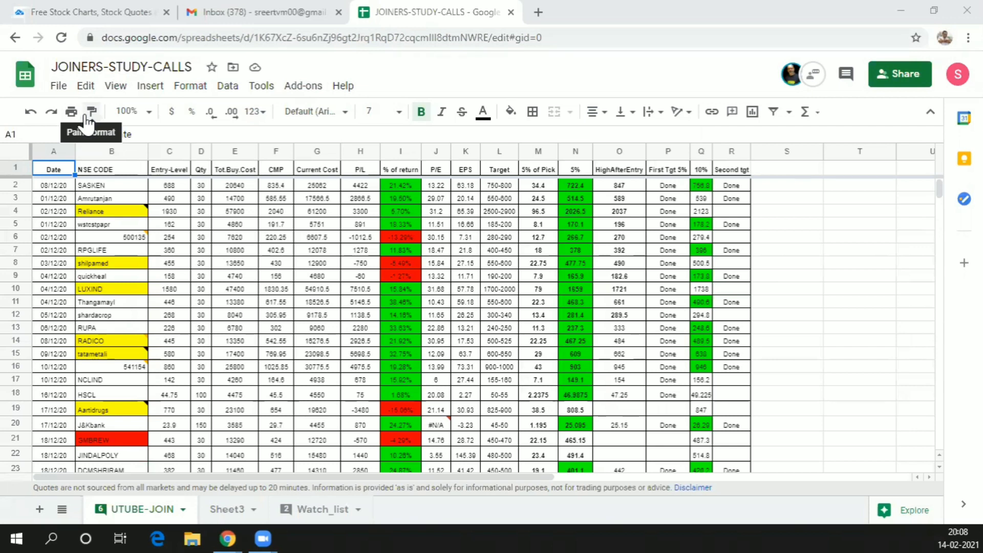
pyautogui.click(58, 87)
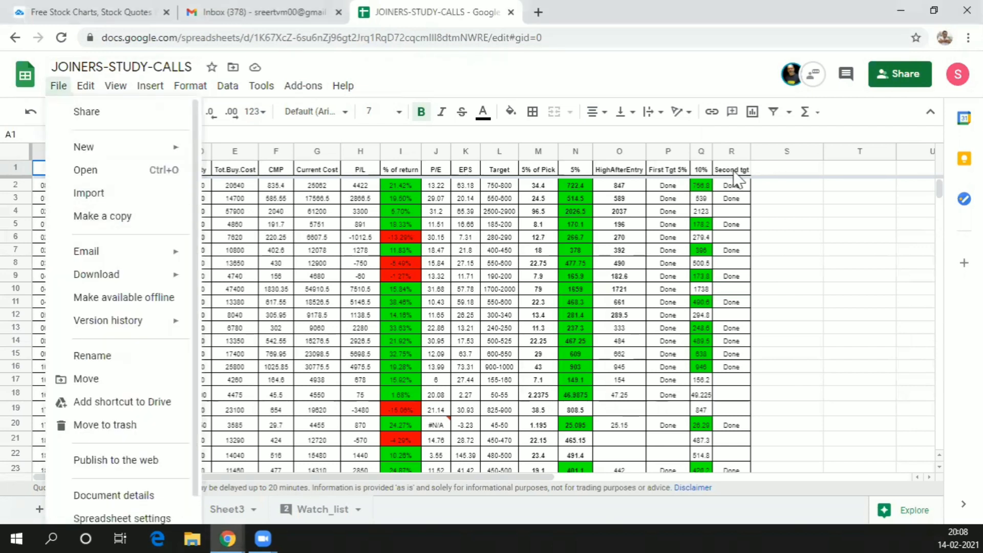
pyautogui.click(864, 259)
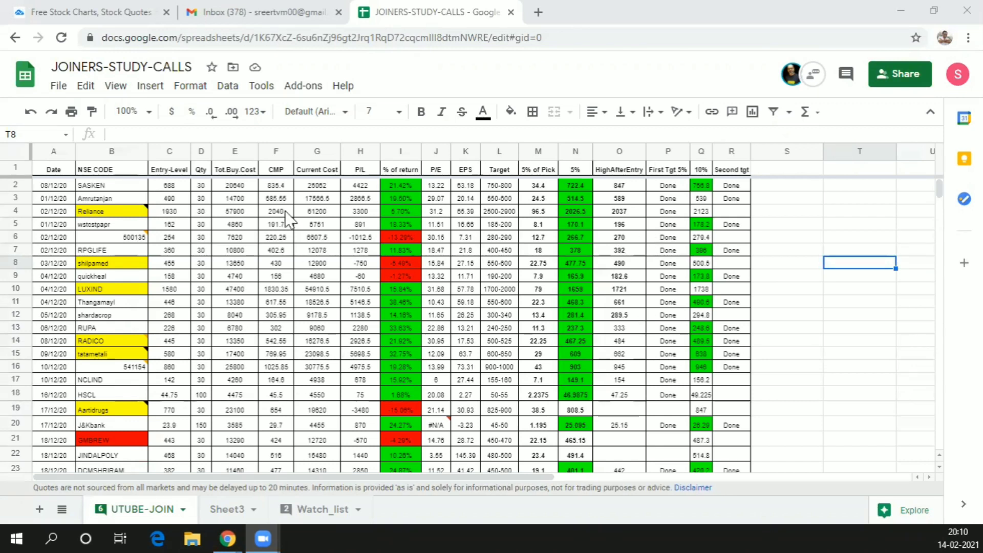
# Review the stock calls in the UTUBE-JOIN sheet, checking entry level, quantity, percentage return and the first and second target columns
pyautogui.scroll(-10, 443, 310)
pyautogui.scroll(3, 443, 310)
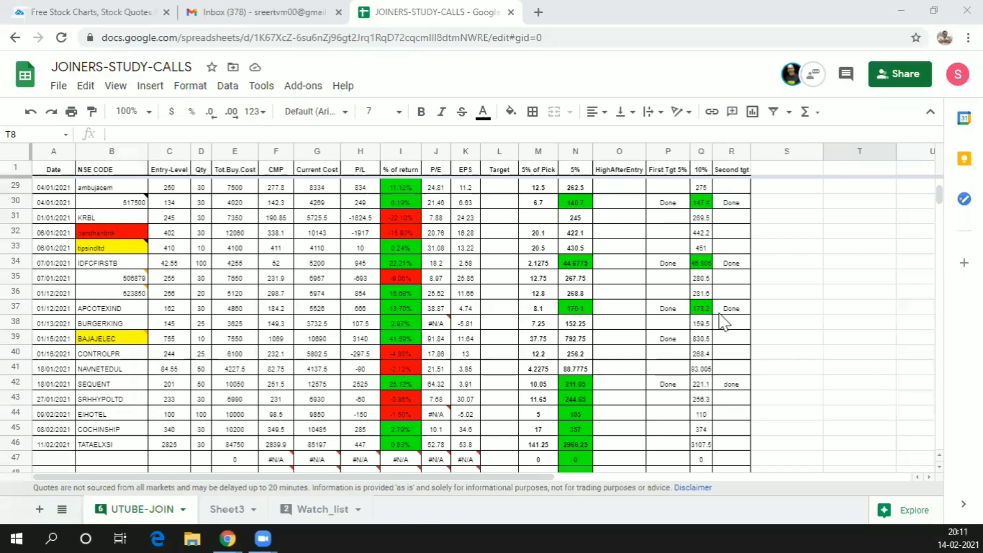
pyautogui.scroll(9, 724, 323)
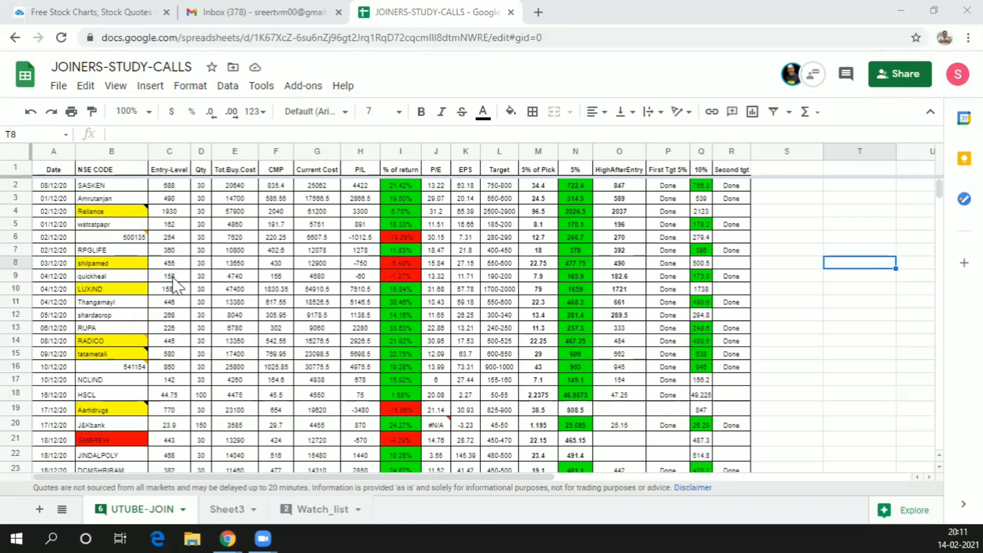
pyautogui.click(203, 278)
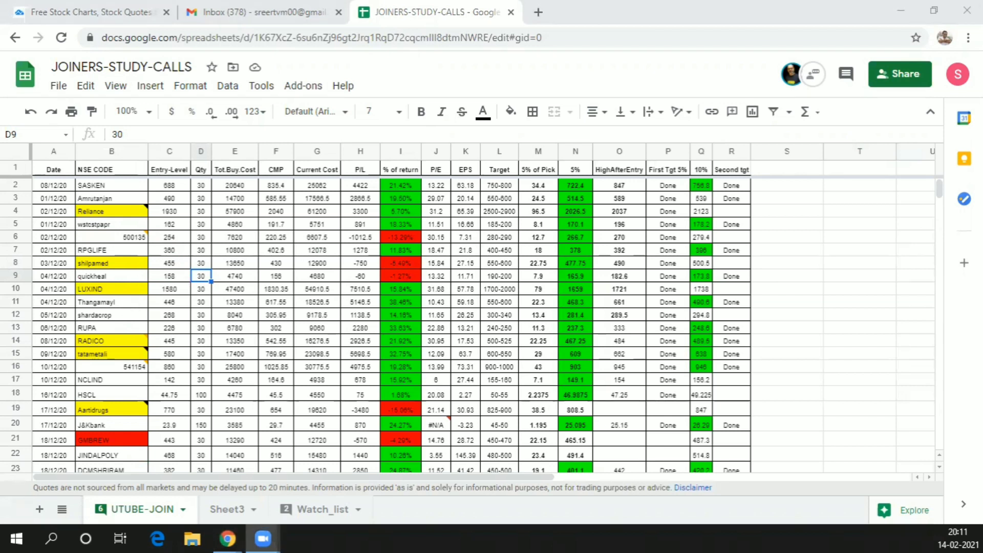
pyautogui.scroll(-1, 891, 348)
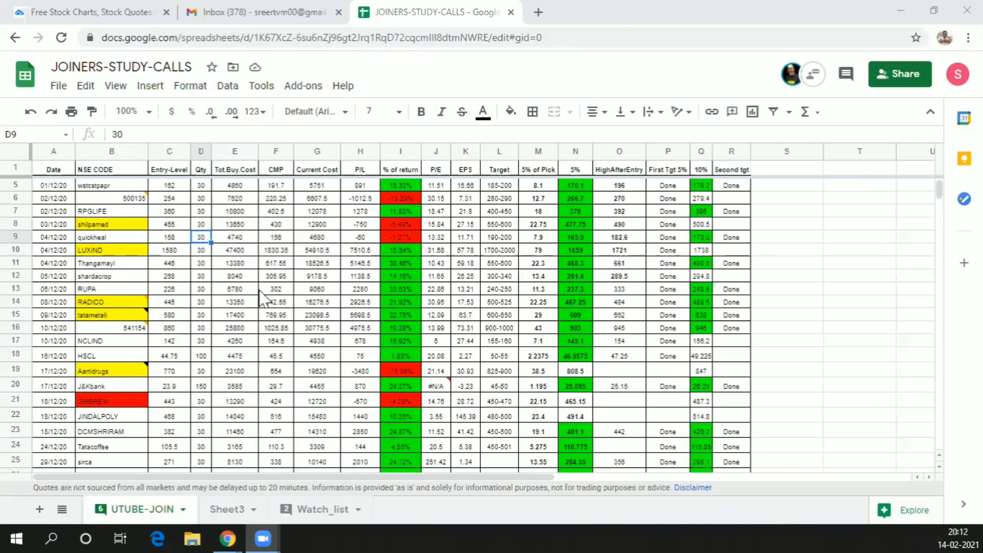
pyautogui.scroll(-5, 261, 307)
pyautogui.scroll(-3, 262, 333)
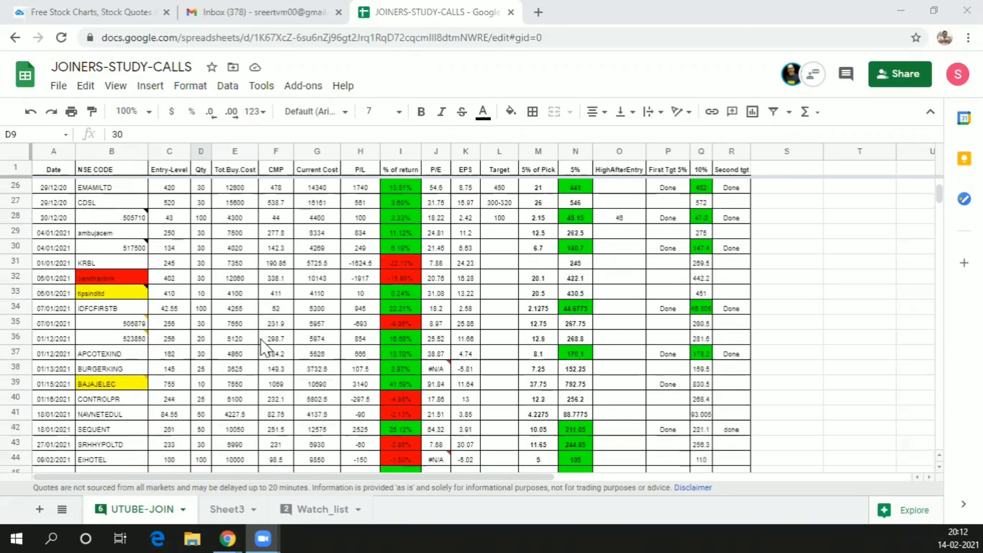
pyautogui.scroll(10, 262, 350)
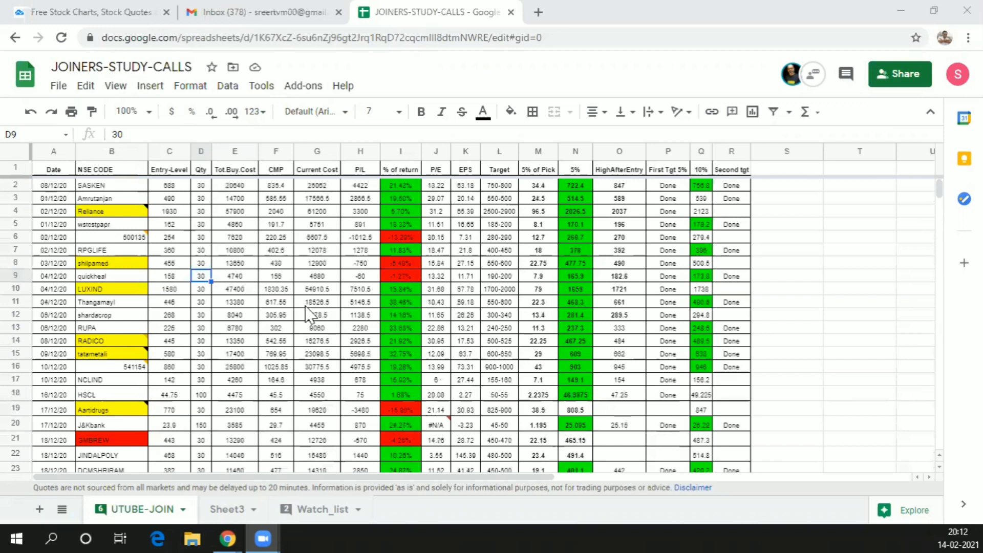
pyautogui.scroll(-7, 316, 323)
pyautogui.scroll(-3, 320, 331)
pyautogui.scroll(5, 328, 338)
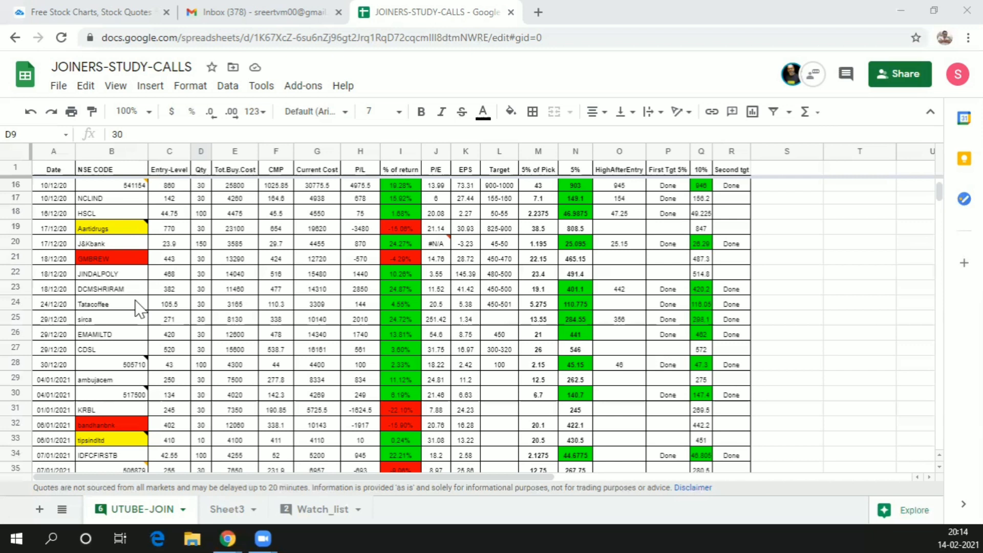
pyautogui.scroll(5, 215, 272)
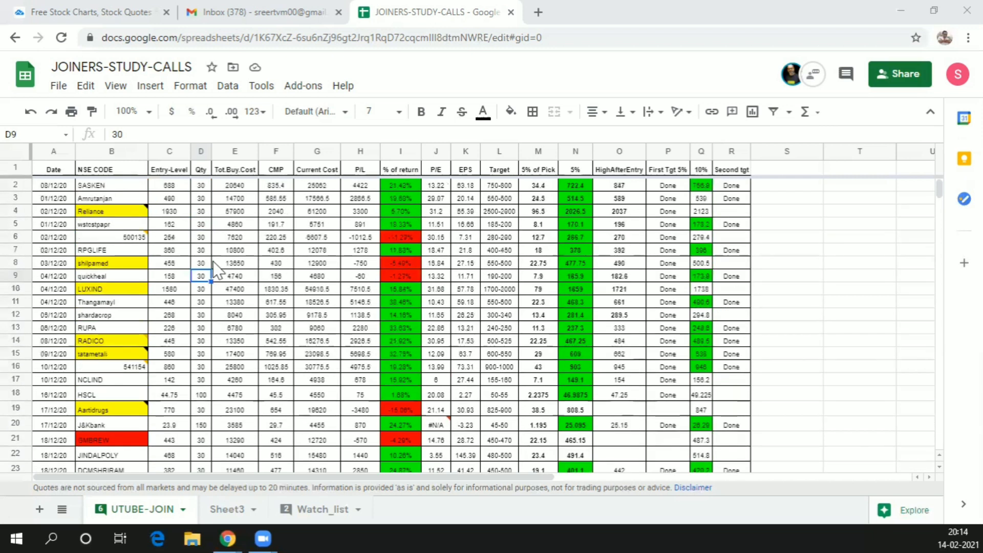
# Inspect the current price formula in the Aartidrugs row and compare the highlighted stocks around it
pyautogui.scroll(-1, 131, 330)
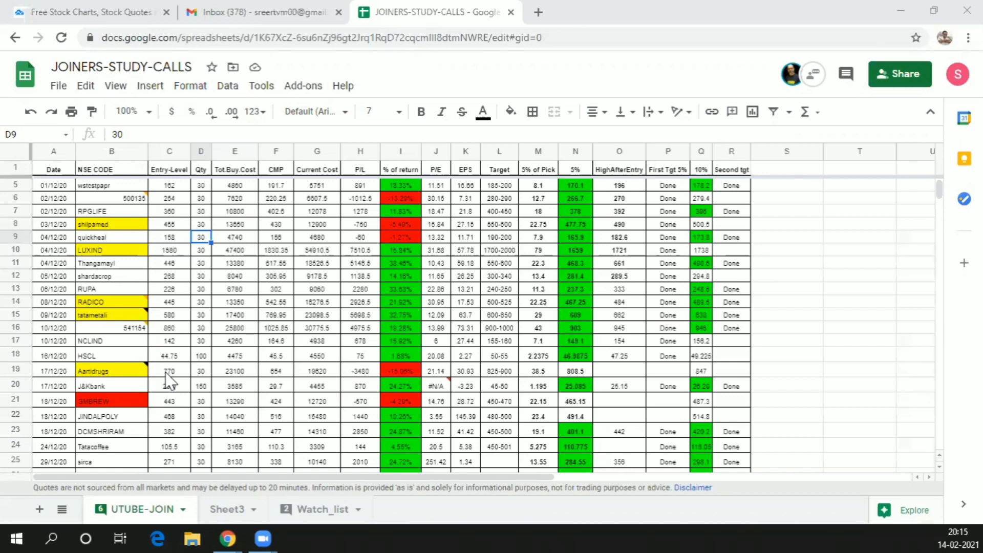
pyautogui.click(278, 371)
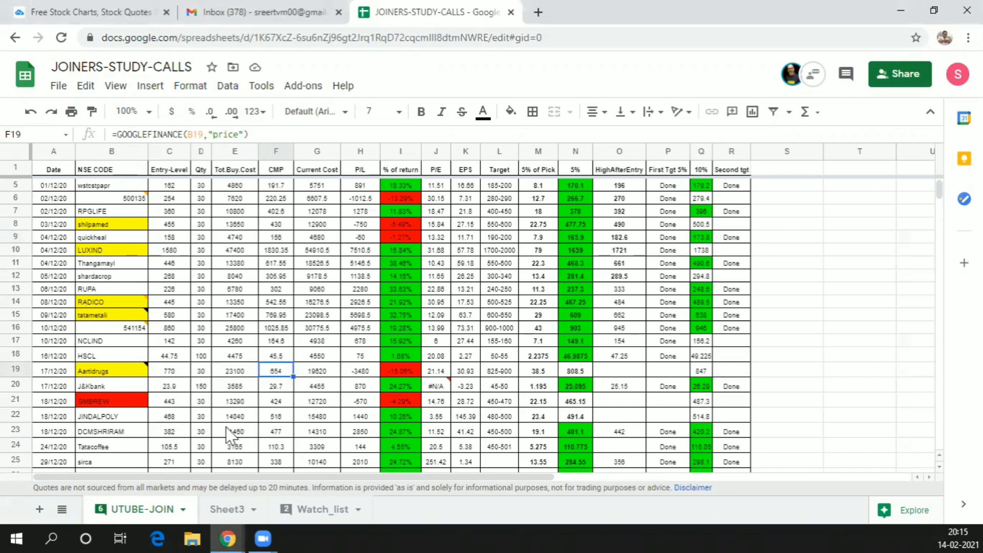
pyautogui.moveTo(114, 380)
pyautogui.scroll(-1, 22, 347)
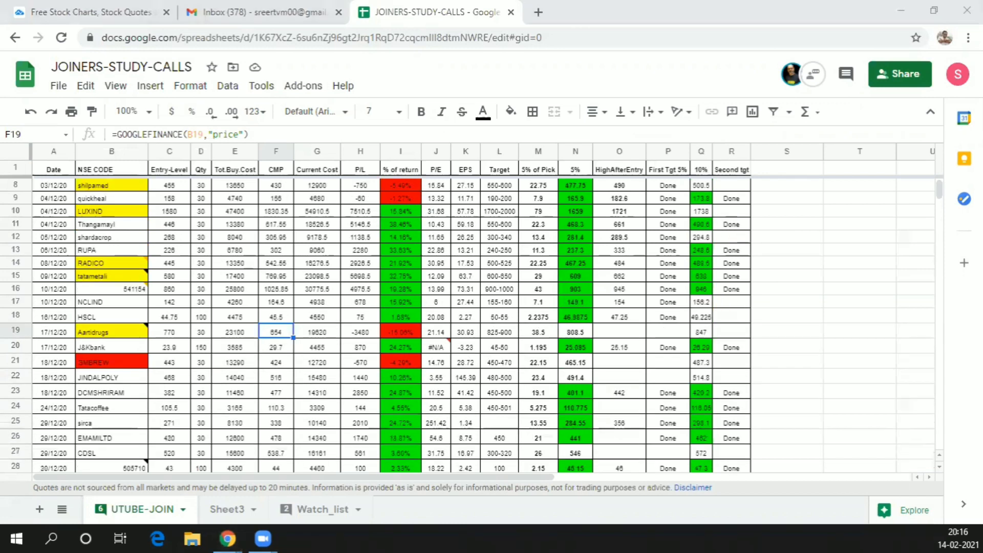
pyautogui.scroll(2, 439, 318)
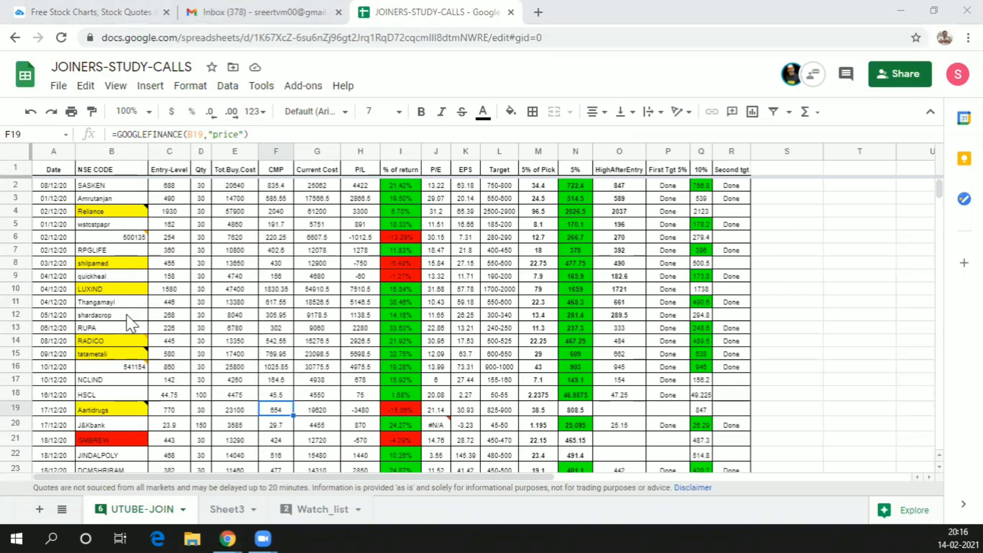
pyautogui.moveTo(122, 346)
pyautogui.scroll(-5, 125, 358)
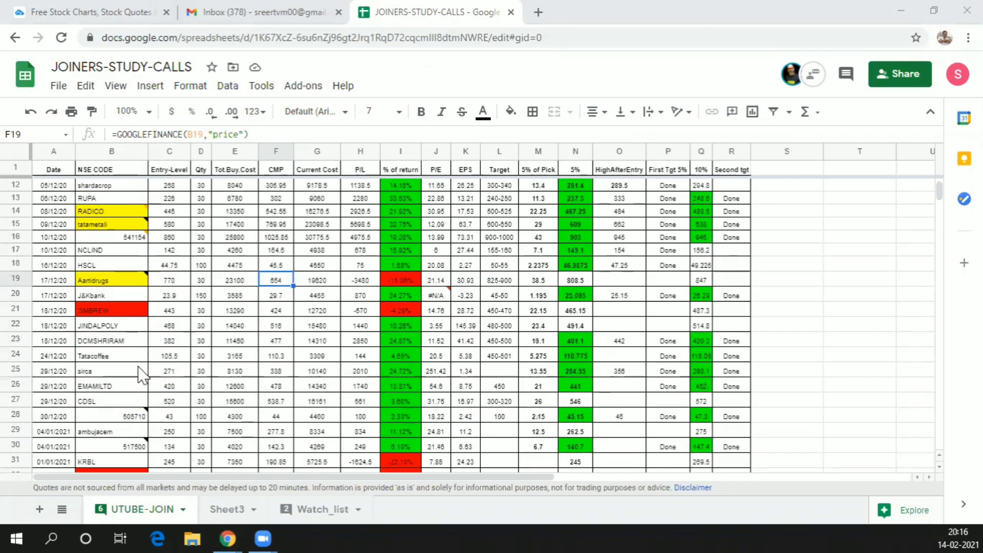
pyautogui.scroll(5, 133, 379)
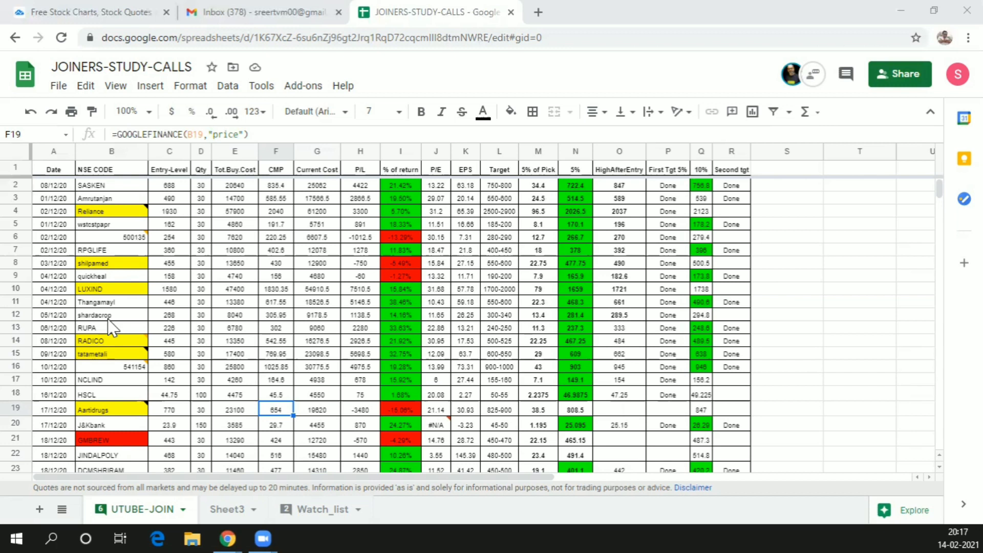
# Switch to TradingView, open the full-featured chart of TATAELXSI from watchlist-2 and set its interval to 15 minutes
pyautogui.click(98, 18)
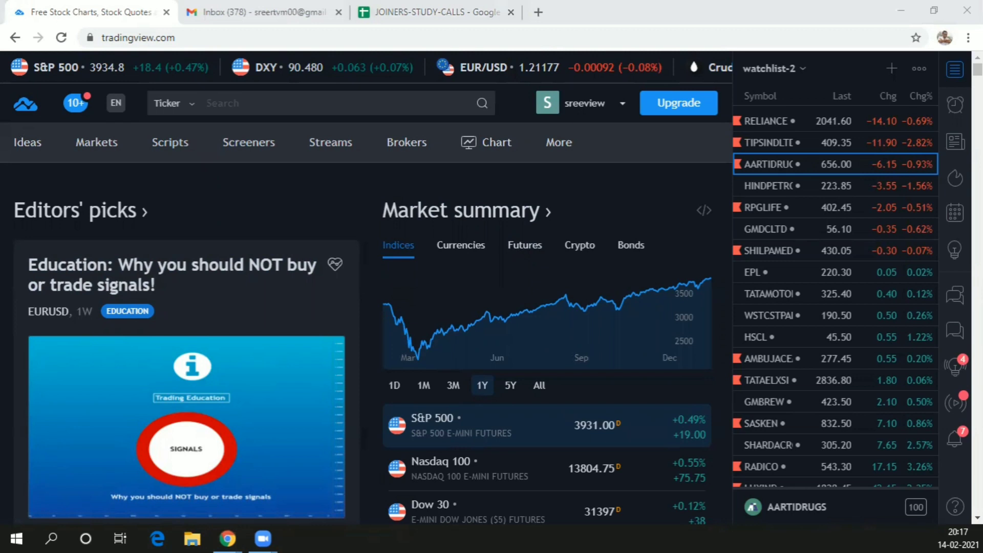
pyautogui.scroll(-1, 793, 215)
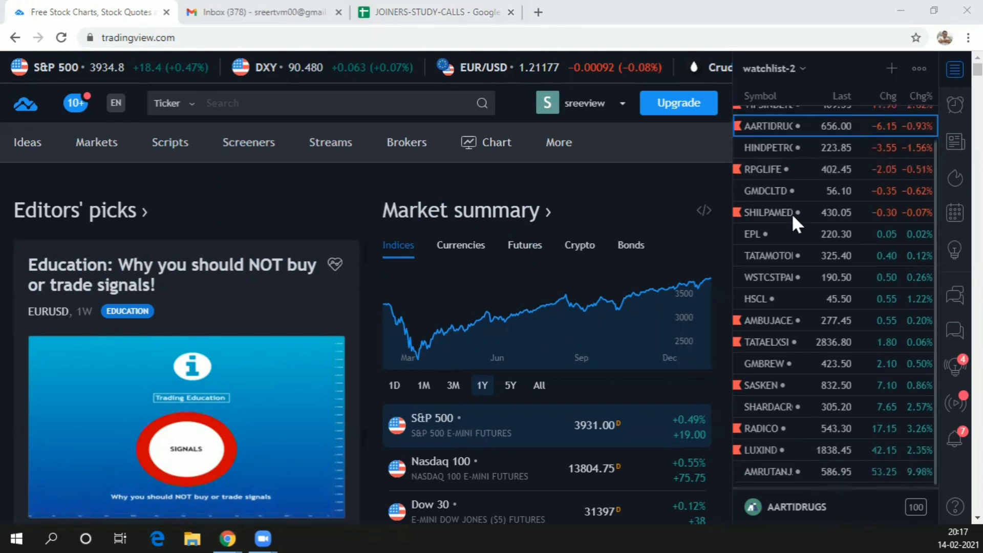
pyautogui.click(789, 340)
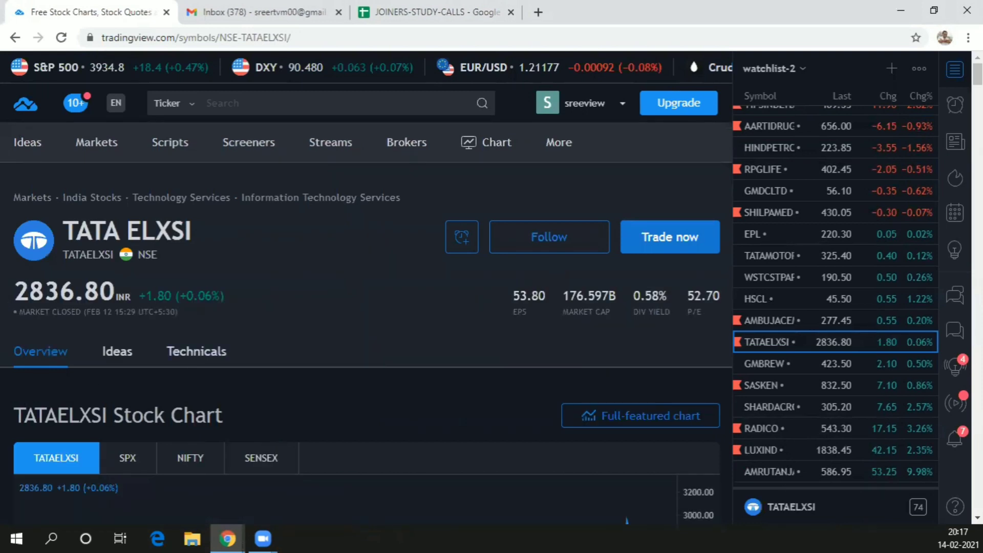
pyautogui.scroll(-3, 666, 313)
pyautogui.click(639, 271)
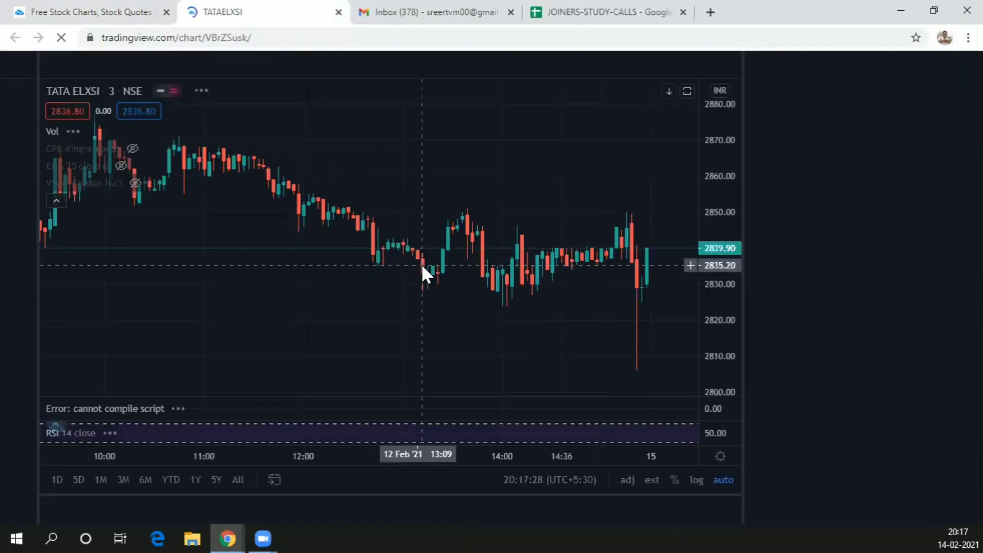
pyautogui.click(123, 63)
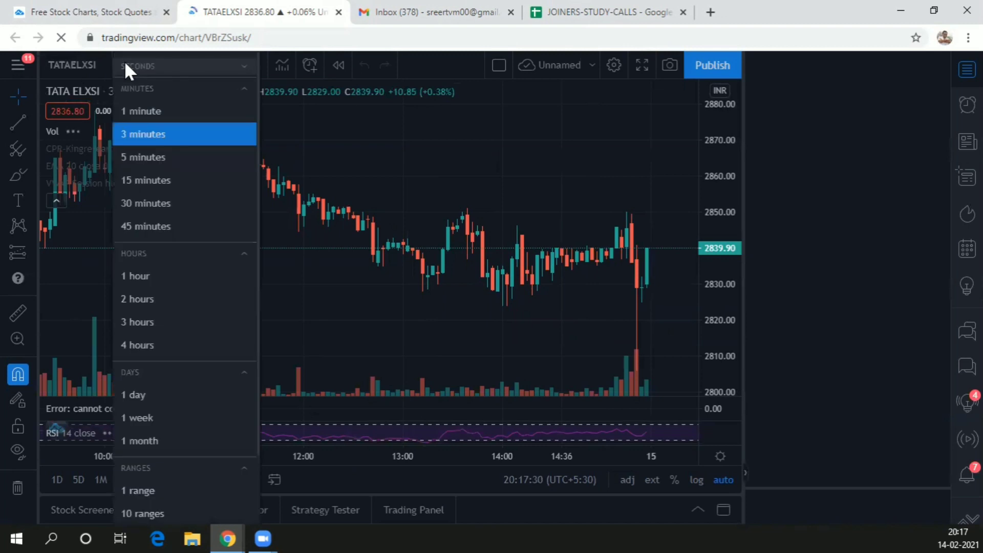
pyautogui.click(146, 179)
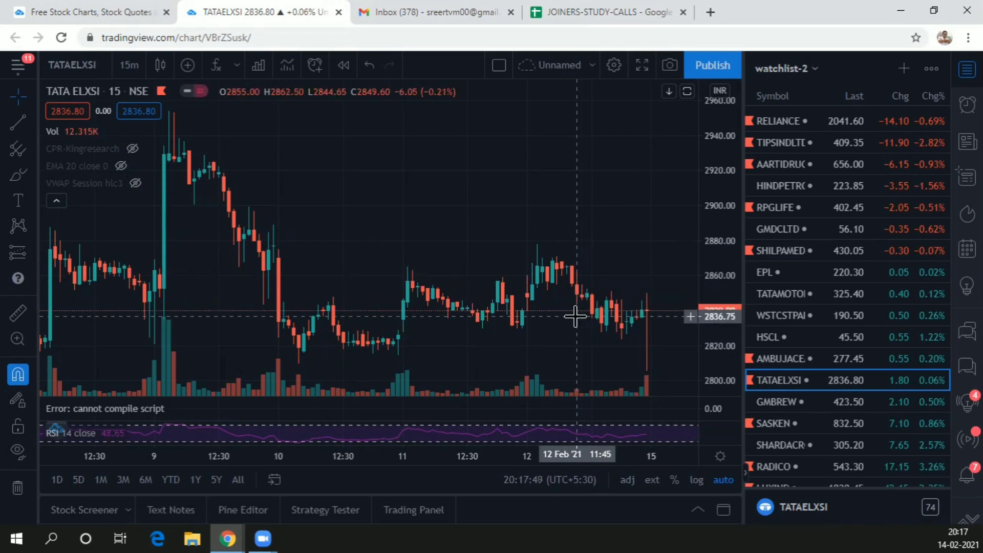
# Return to the JOINERS-STUDY-CALLS spreadsheet and examine the colour-highlighted stocks, including the note attached to tipsindltd
pyautogui.click(564, 11)
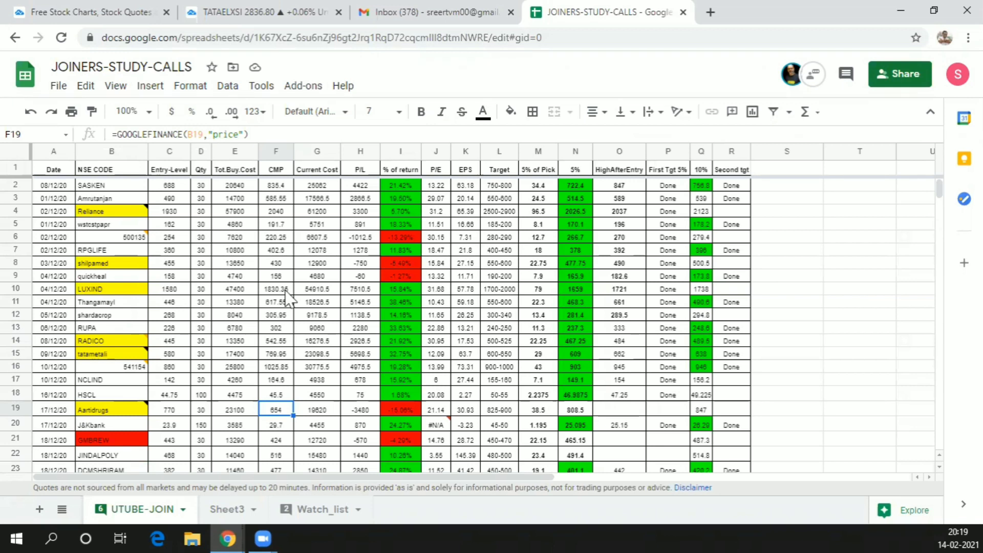
pyautogui.moveTo(105, 355)
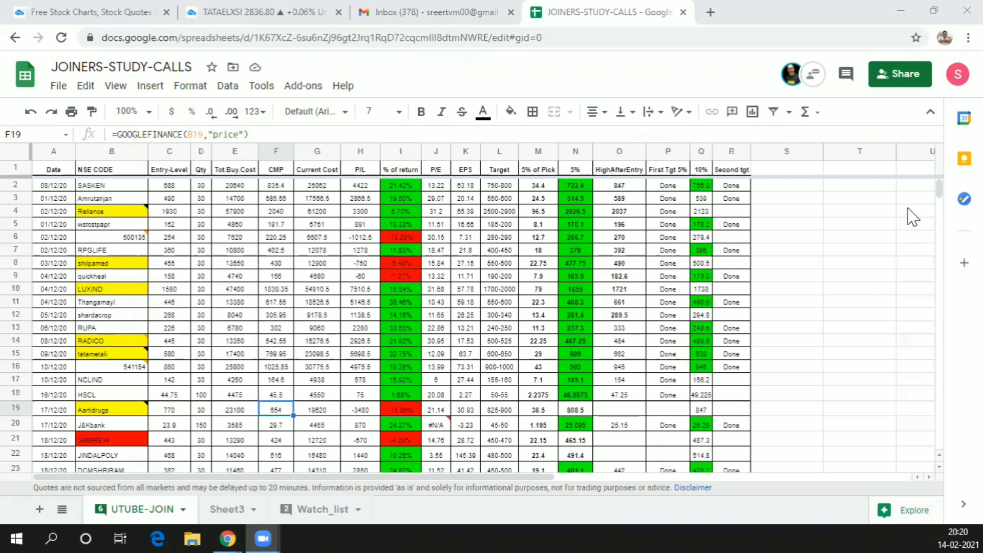
pyautogui.scroll(-2, 286, 339)
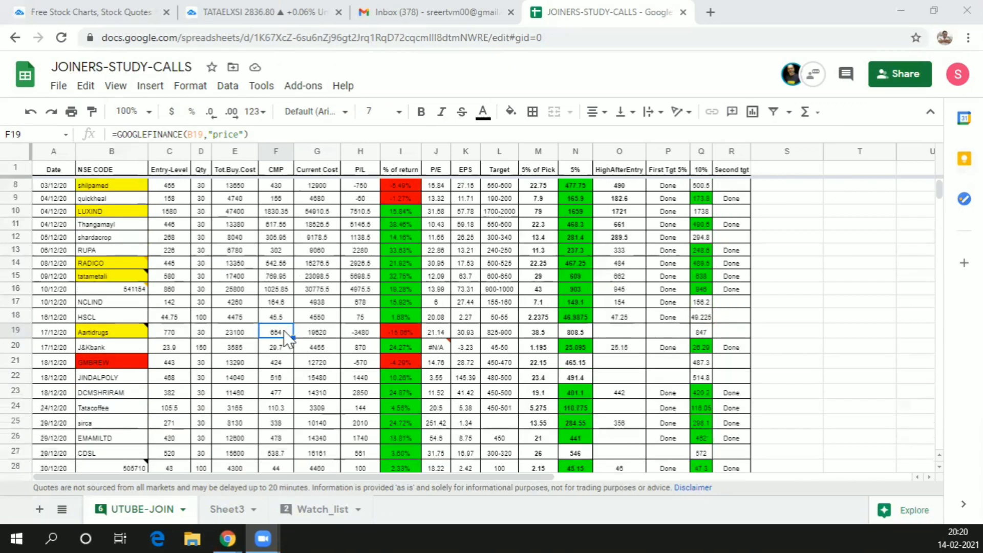
pyautogui.scroll(-1, 286, 338)
pyautogui.scroll(3, 287, 340)
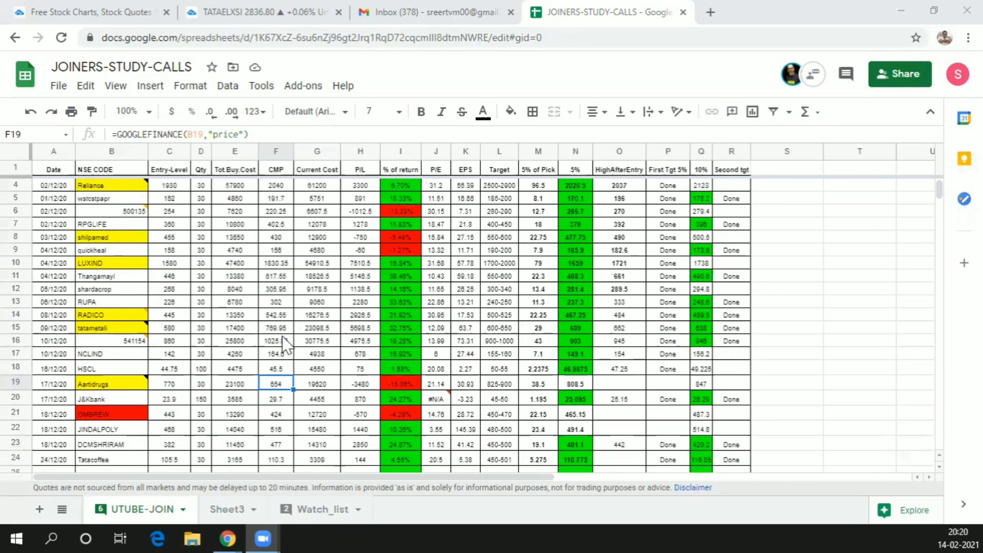
pyautogui.scroll(-4, 205, 335)
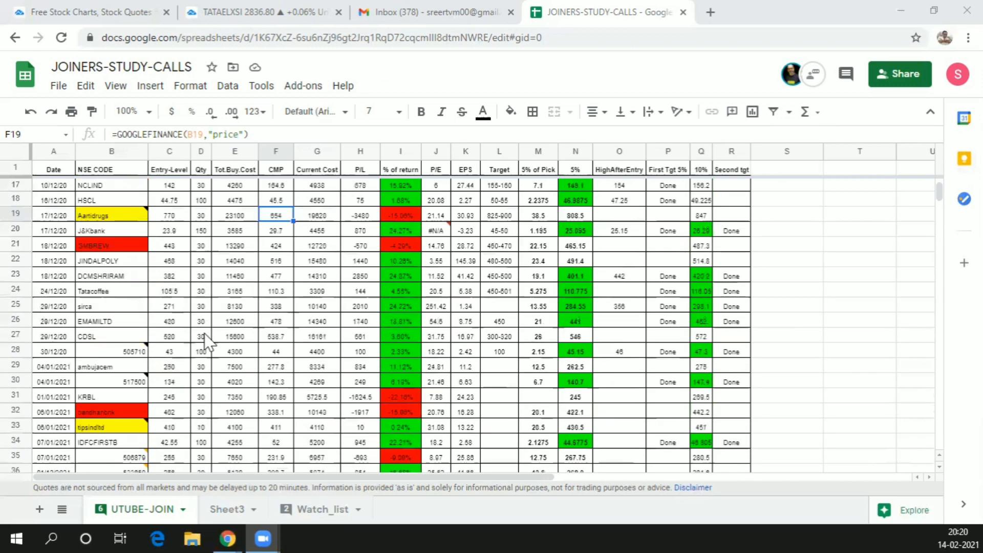
pyautogui.moveTo(132, 425)
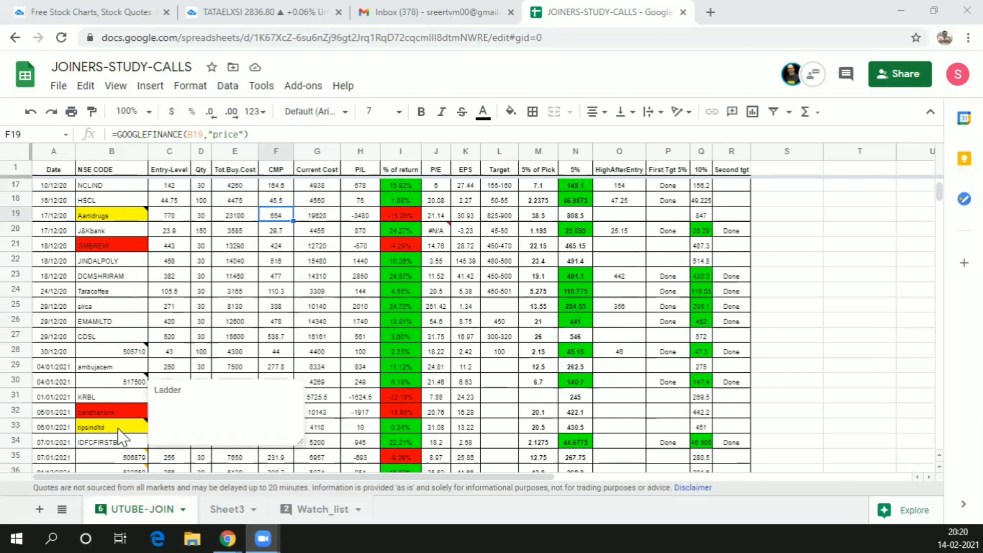
pyautogui.scroll(5, 121, 436)
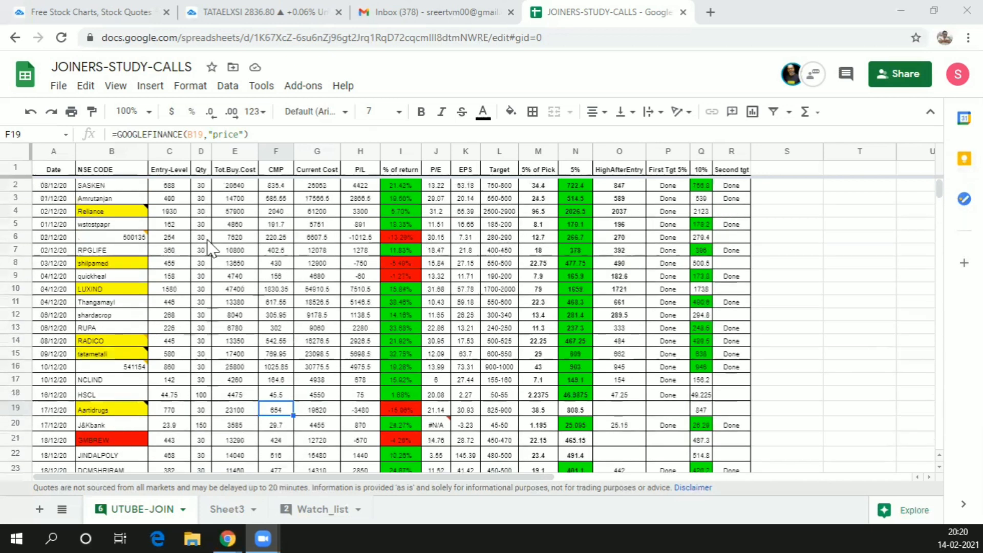
# Examine the December and January calls down to SEQUENT, checking their entry levels, returns and target status
pyautogui.moveTo(134, 355)
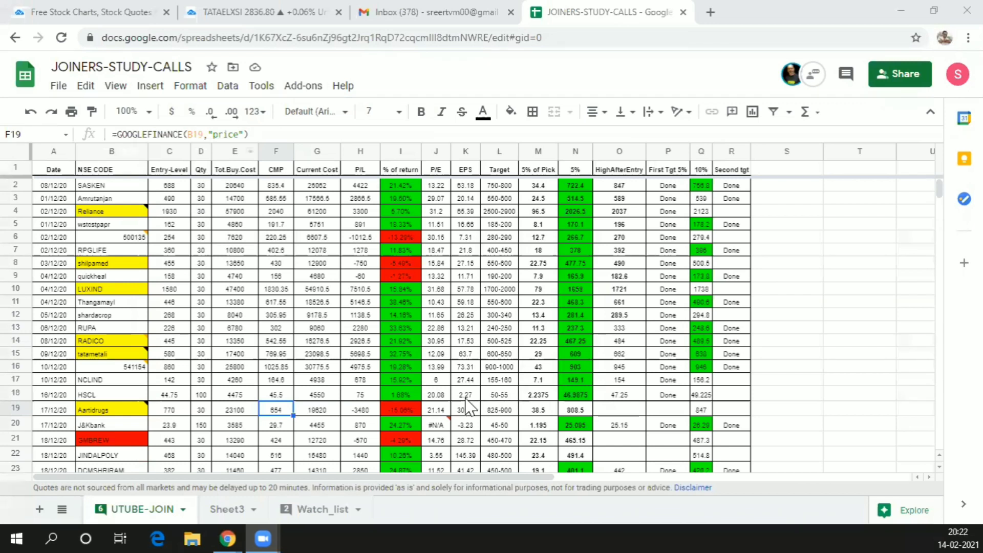
pyautogui.scroll(-5, 461, 407)
pyautogui.scroll(-2, 410, 425)
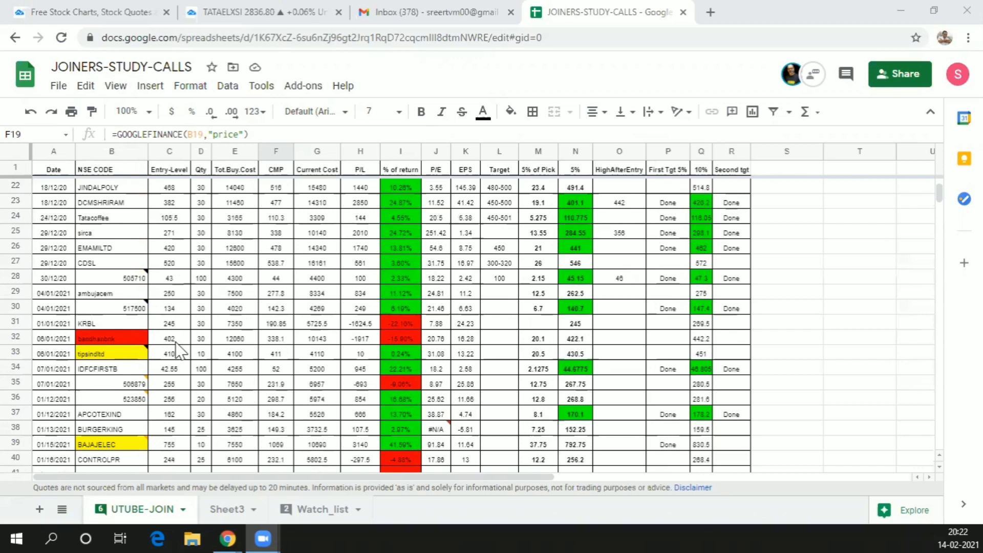
pyautogui.moveTo(132, 391)
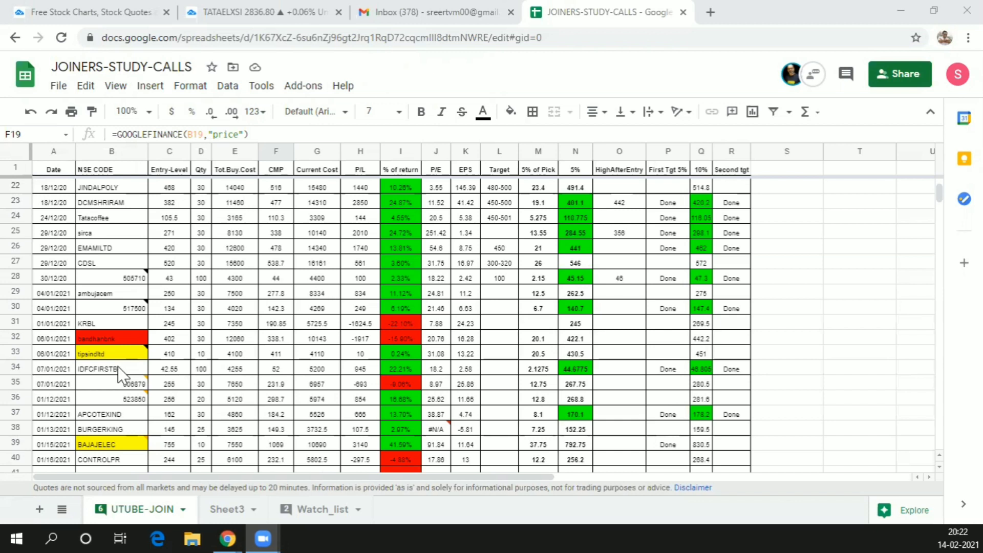
pyautogui.scroll(-1, 118, 366)
pyautogui.moveTo(101, 424)
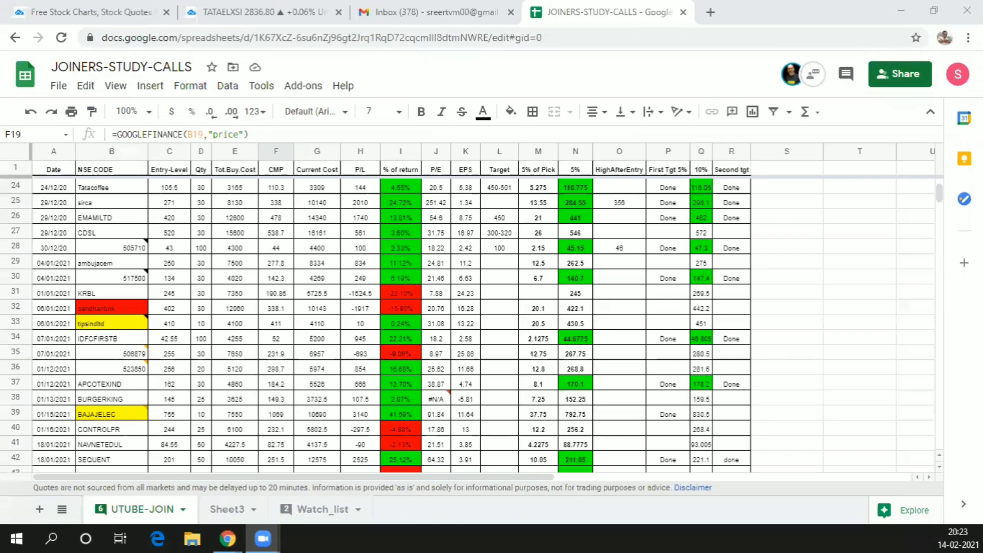
pyautogui.scroll(7, 881, 264)
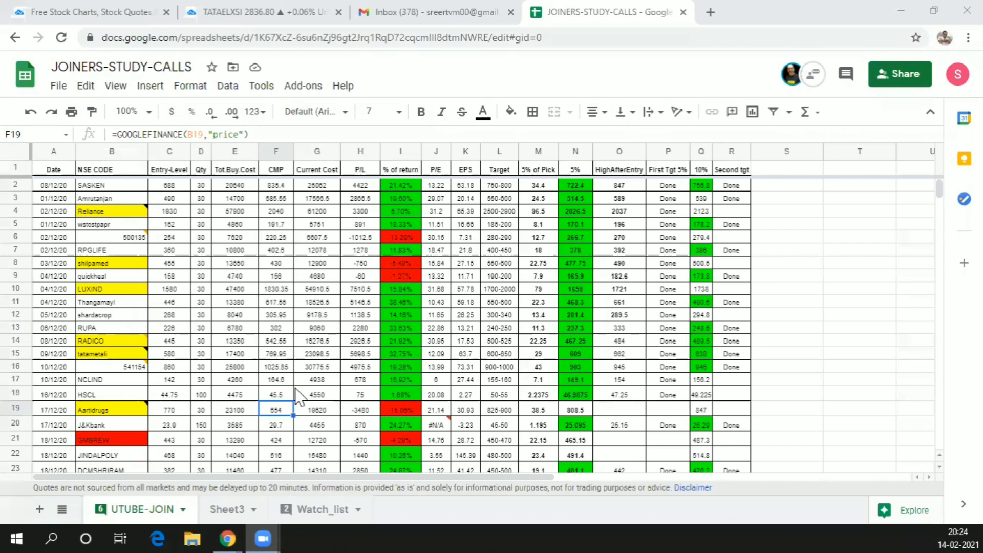
pyautogui.moveTo(130, 248)
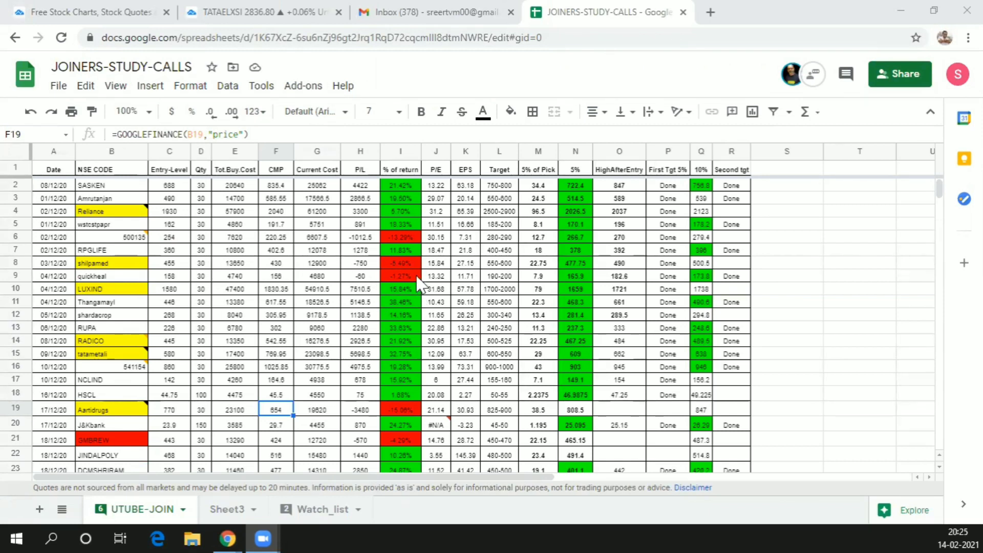
# Examine the December to February calls down to TATAELXSI, comparing entry levels, current prices and returns
pyautogui.scroll(-7, 412, 284)
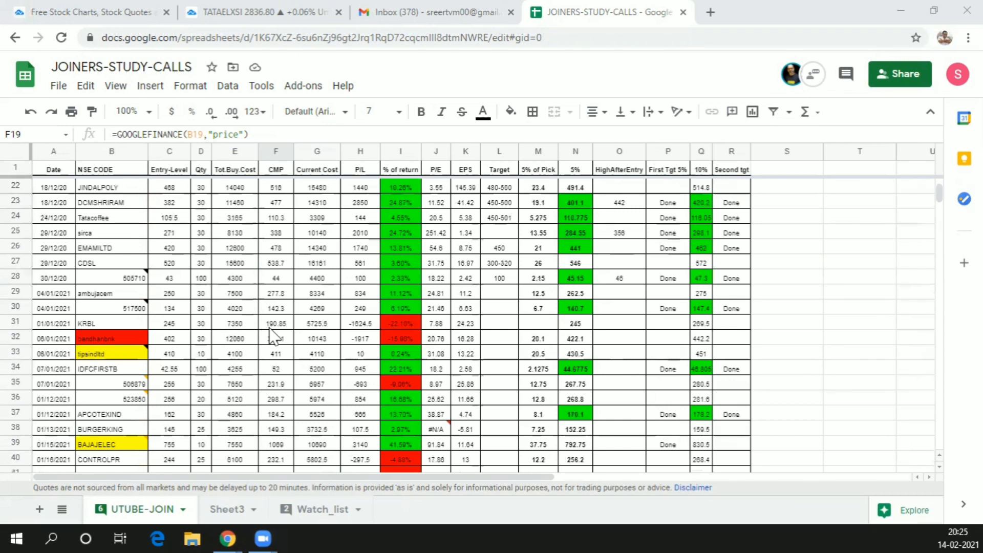
pyautogui.click(172, 338)
pyautogui.scroll(-3, 268, 362)
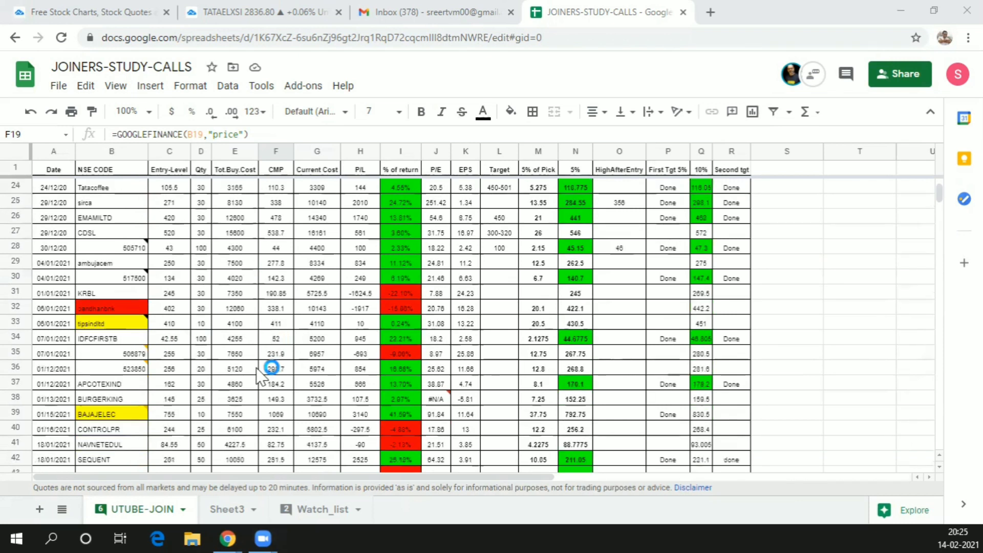
pyautogui.scroll(3, 256, 370)
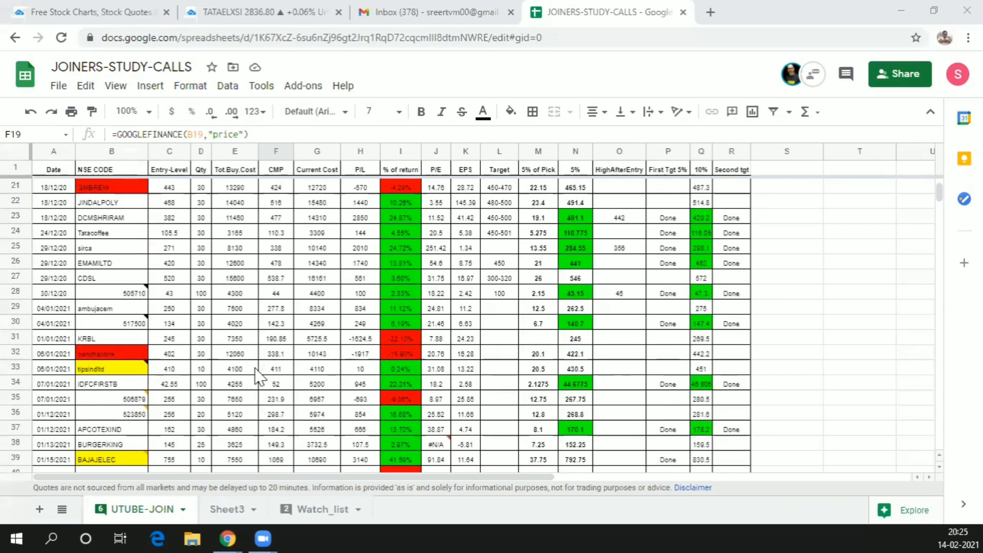
pyautogui.scroll(6, 258, 379)
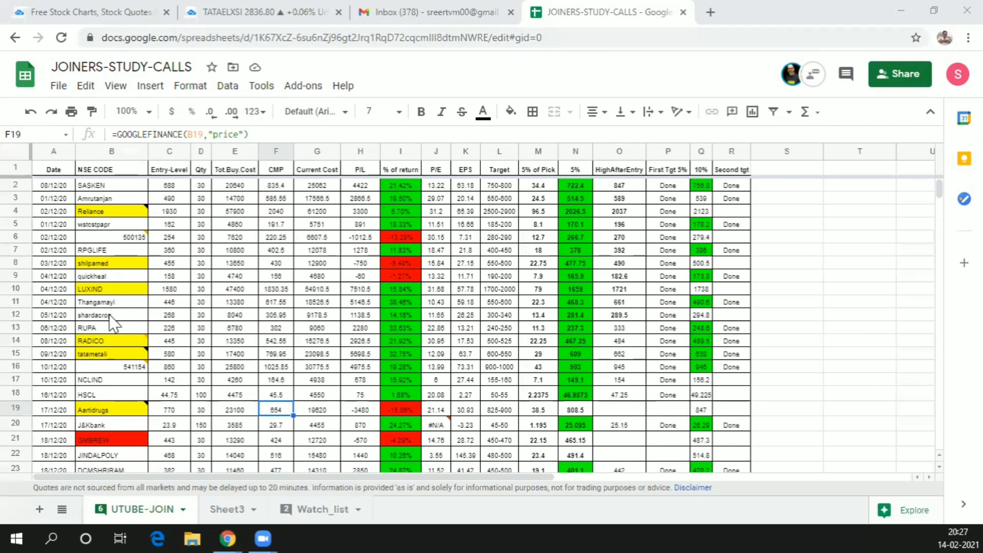
pyautogui.moveTo(134, 378)
pyautogui.scroll(-10, 795, 299)
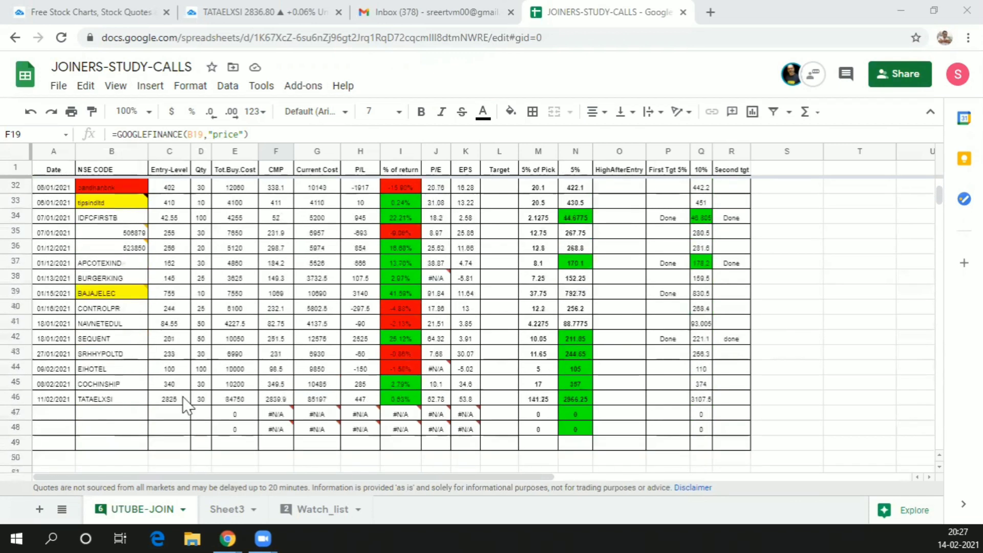
pyautogui.scroll(3, 134, 407)
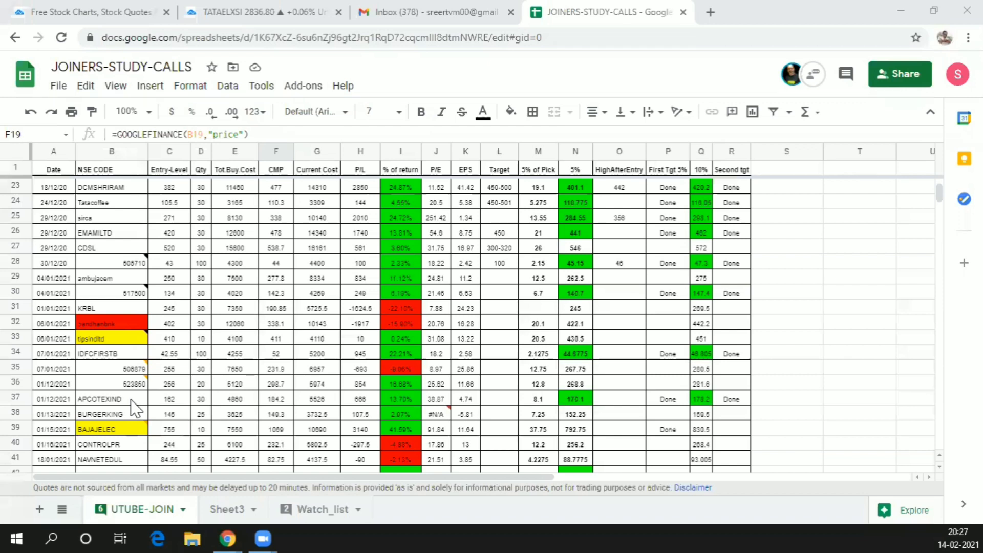
# Switch to the TradingView chart and load the NSE stock RADICO KHAITAN in place of TATAELXSI
pyautogui.click(274, 14)
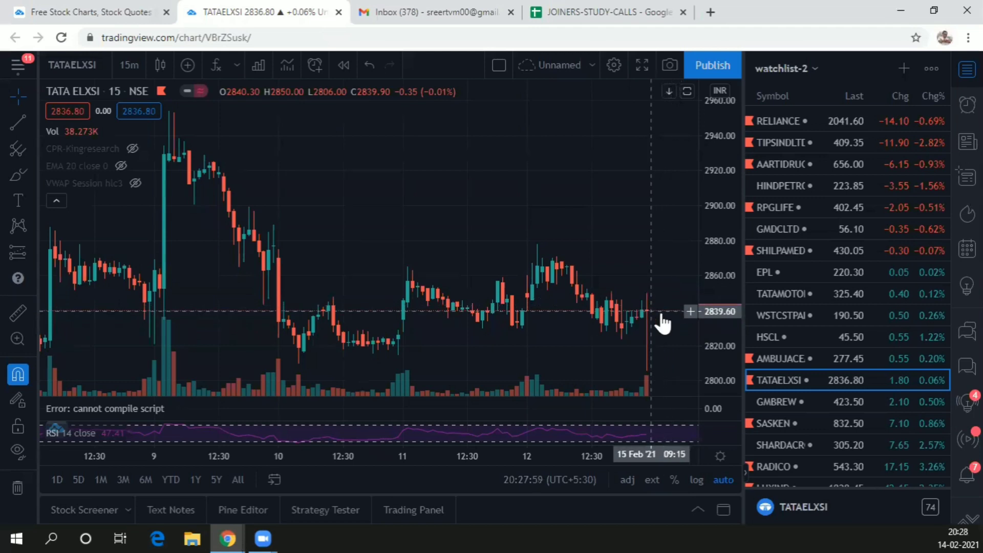
pyautogui.click(81, 65)
pyautogui.write('RADICO')
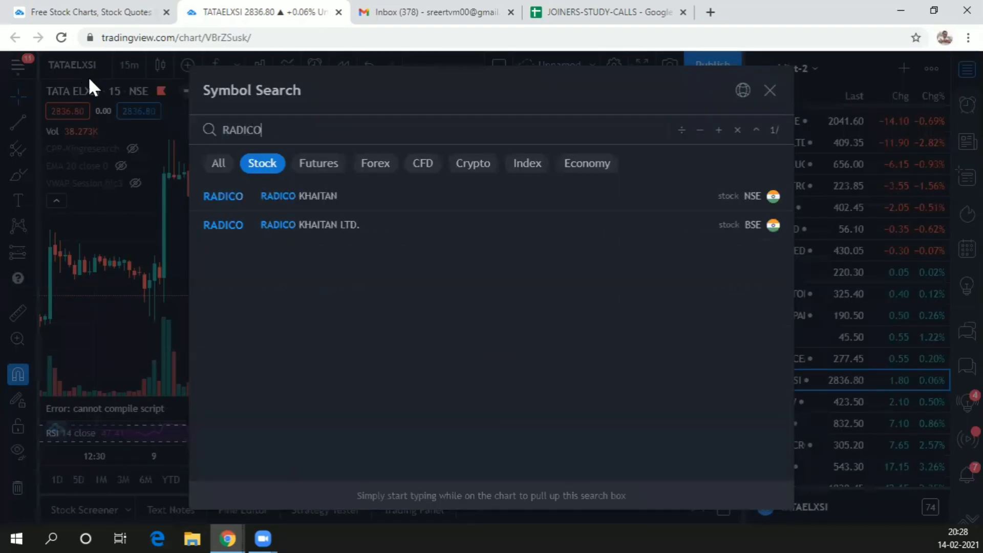
pyautogui.click(294, 195)
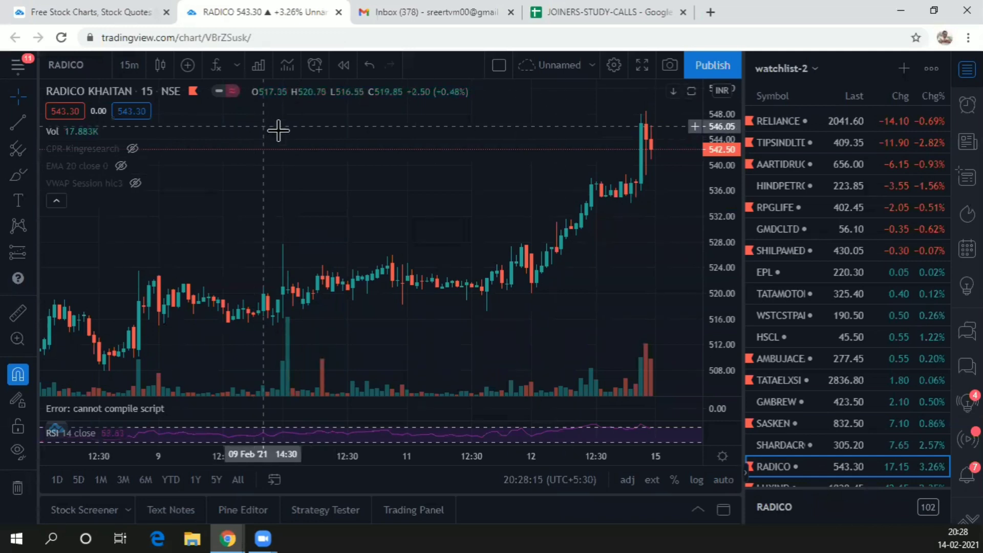
# Set the RADICO chart to a 2-hour interval, reset it and view the price history back to September 2020
pyautogui.click(31, 173)
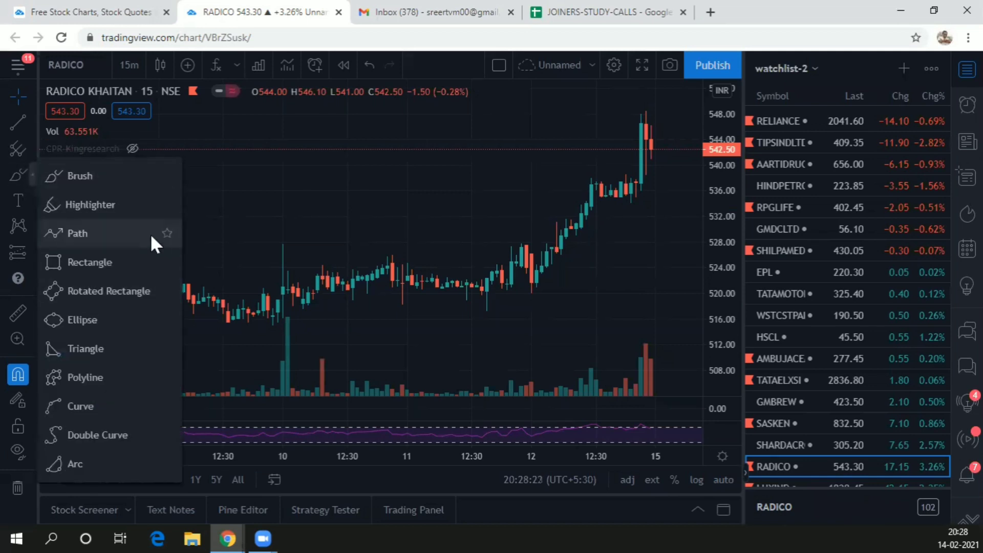
pyautogui.click(128, 63)
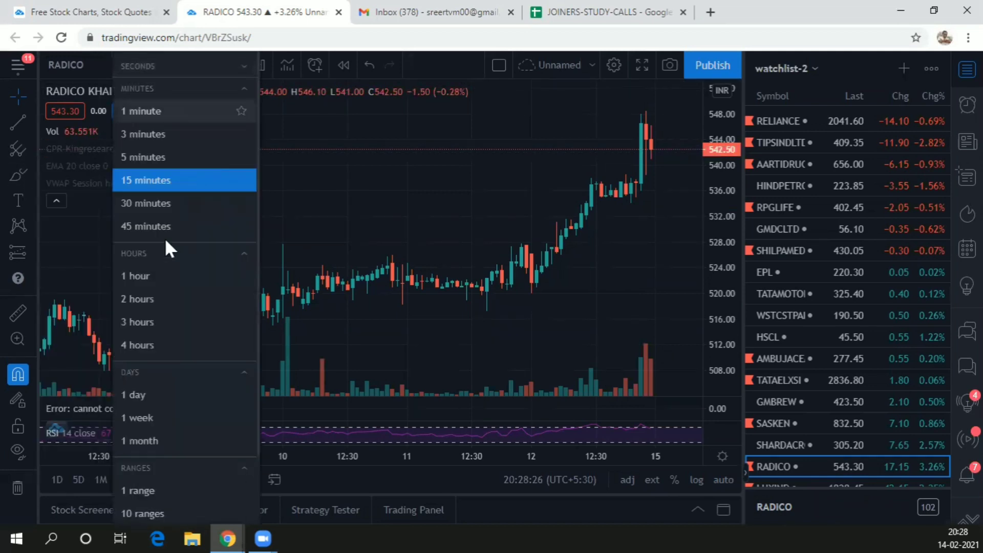
pyautogui.click(141, 299)
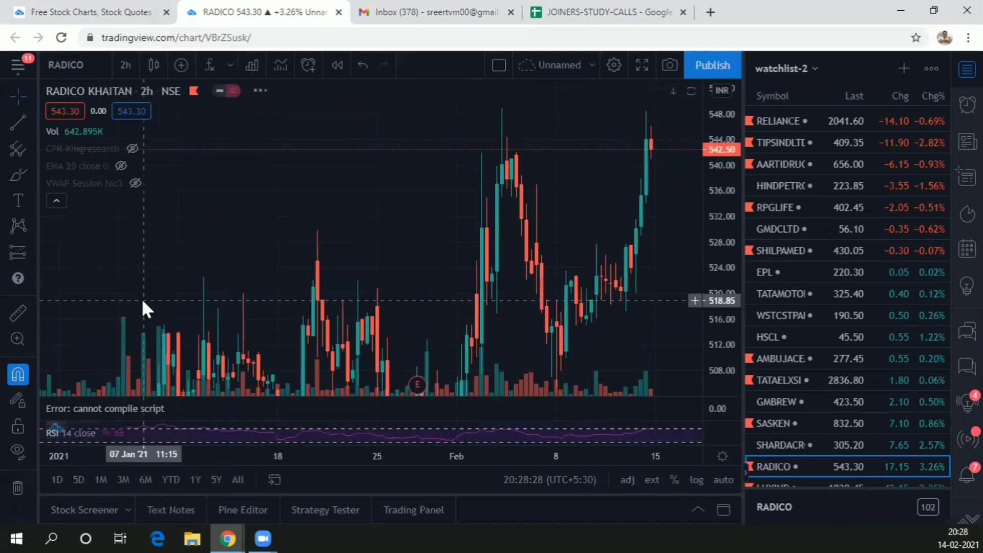
pyautogui.rightClick(577, 92)
pyautogui.click(609, 103)
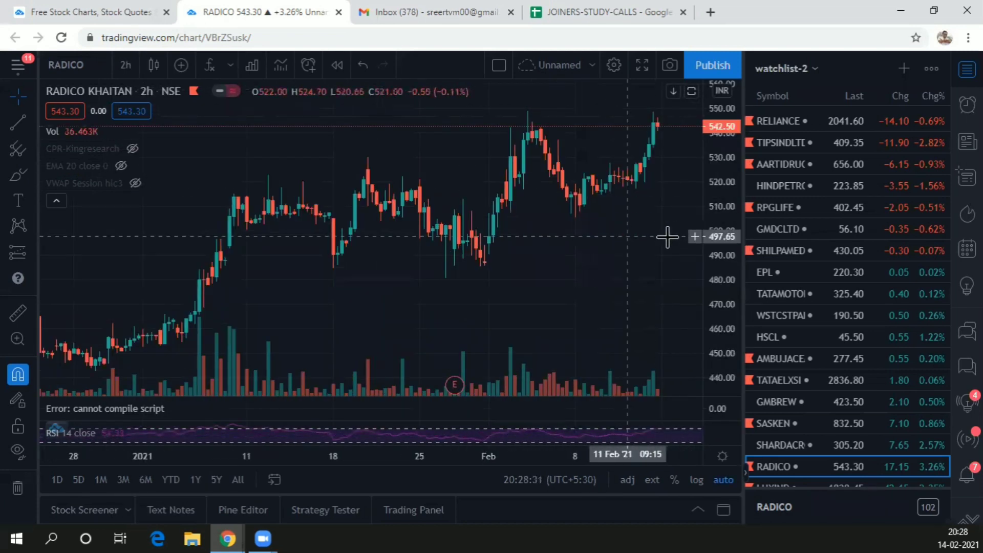
pyautogui.scroll(-3, 449, 274)
pyautogui.scroll(-5, 445, 277)
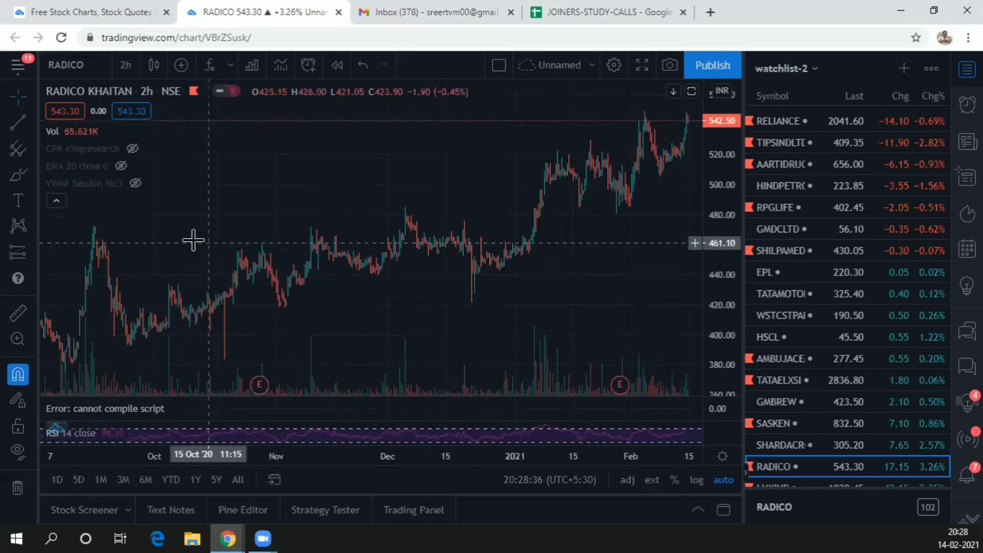
# Set the RADICO chart to a 15-minute interval and reset the chart view
pyautogui.click(125, 62)
pyautogui.click(150, 178)
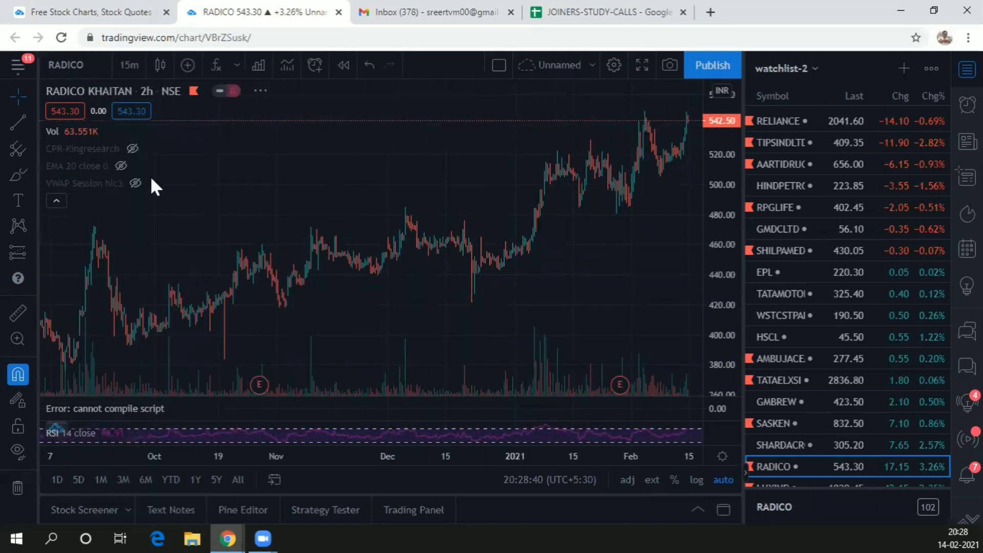
pyautogui.rightClick(453, 97)
pyautogui.rightClick(290, 222)
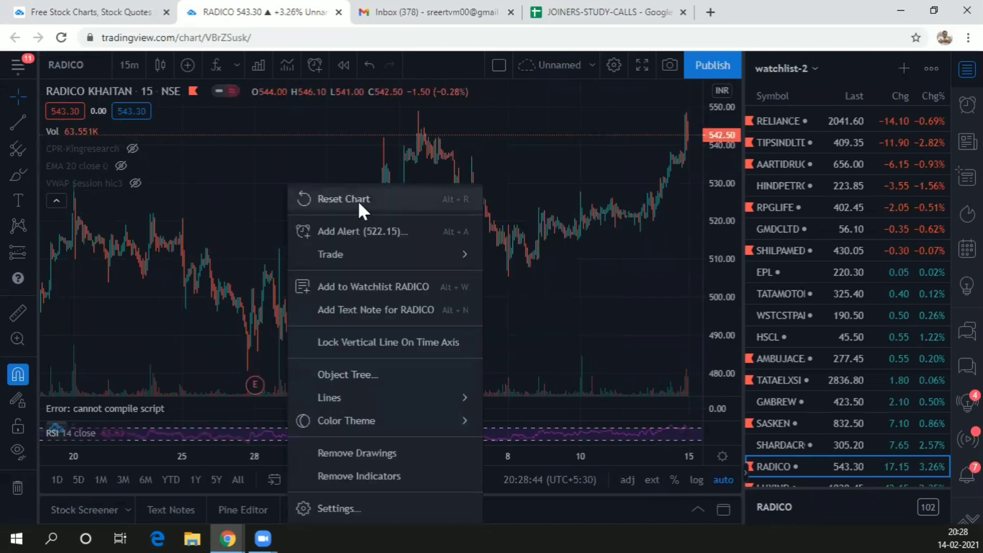
pyautogui.click(357, 201)
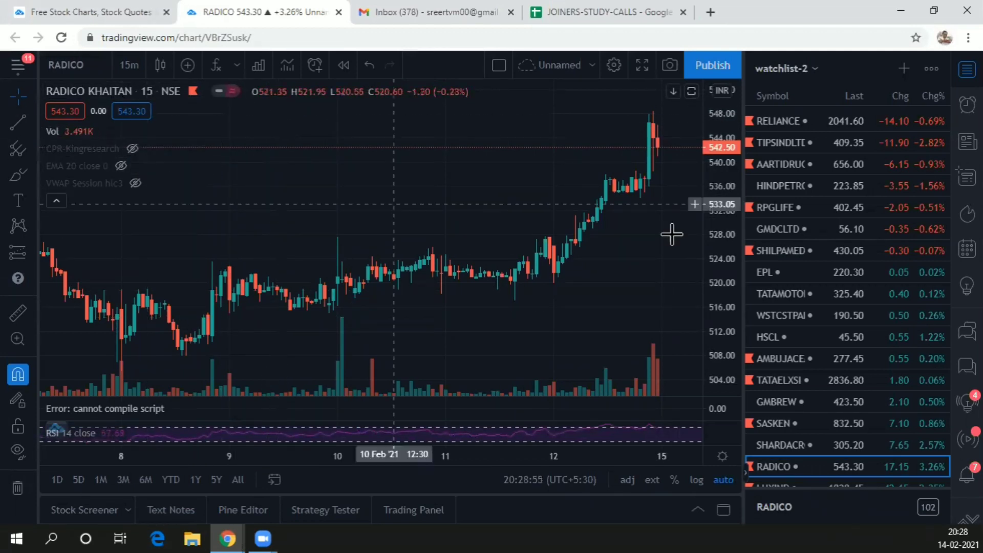
# Set the RADICO chart to 1 day and draw a trend line from the 9 September 2020 low to about 521.60 on 19 February 2021
pyautogui.click(128, 65)
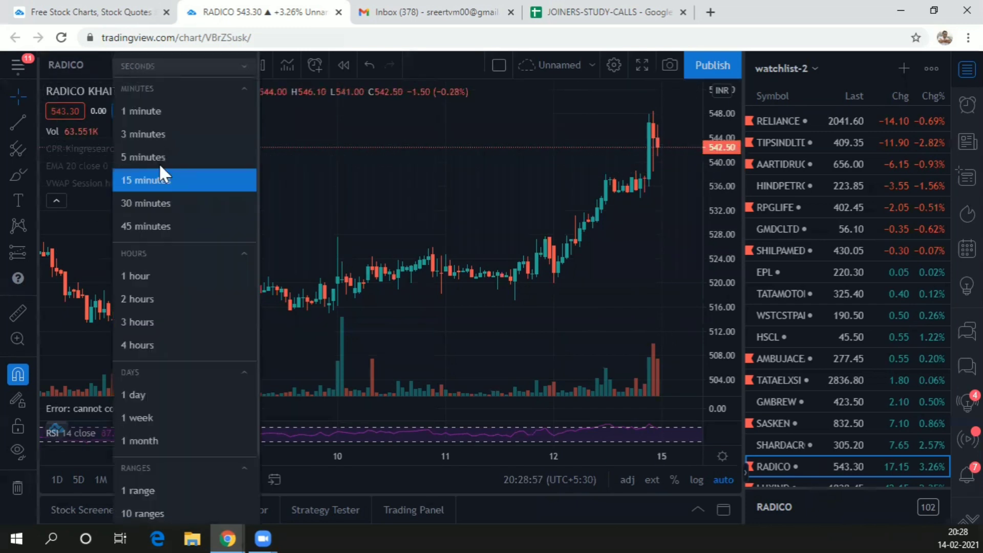
pyautogui.click(138, 390)
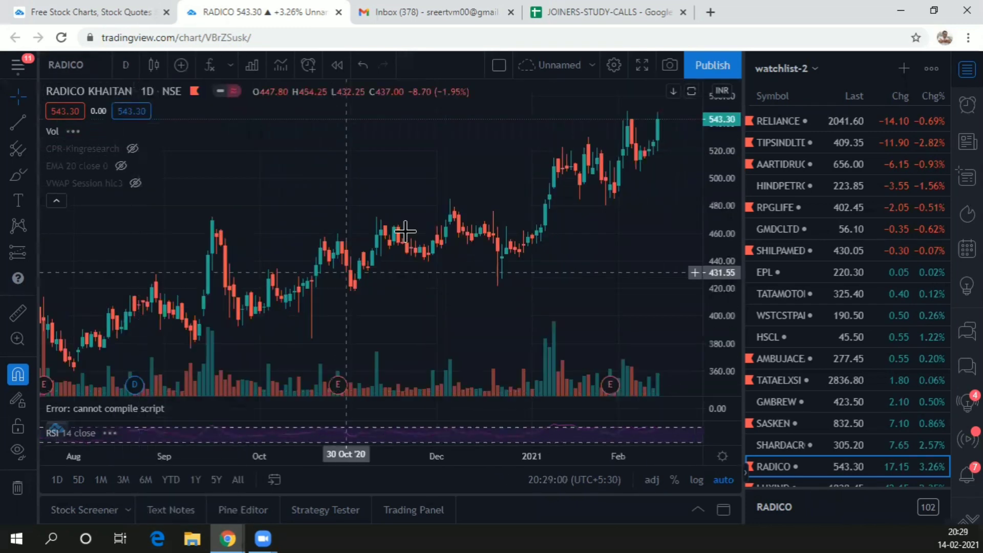
pyautogui.click(32, 121)
pyautogui.hotkey('alt', 't')
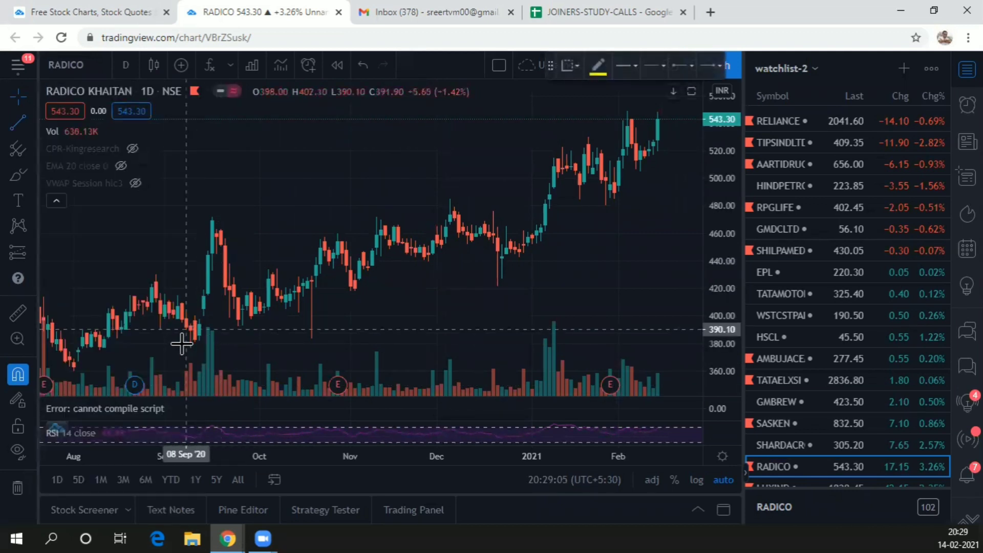
pyautogui.click(191, 348)
pyautogui.click(701, 216)
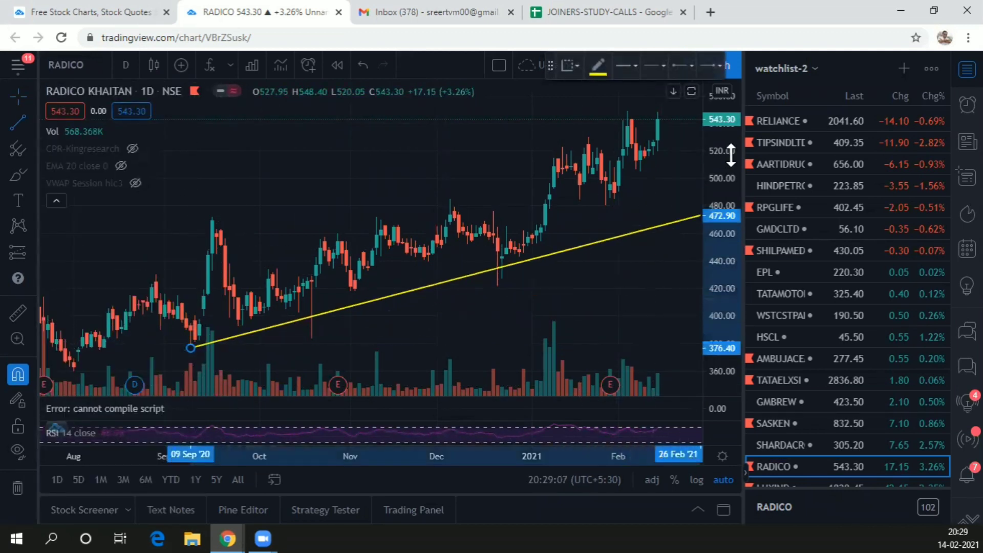
pyautogui.click(679, 149)
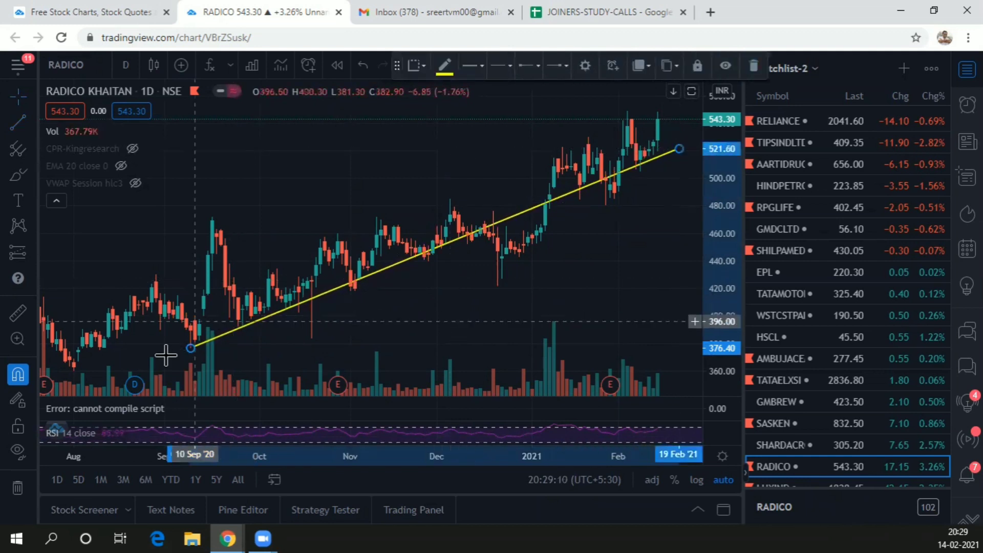
# Re-anchor the trend line from about 420.05 at the 18 December 2020 low to about 526.30 on 22 February 2021
pyautogui.moveTo(191, 347)
pyautogui.mouseDown()
pyautogui.moveTo(334, 382)
pyautogui.moveTo(386, 364)
pyautogui.moveTo(134, 366)
pyautogui.moveTo(416, 354)
pyautogui.moveTo(457, 284)
pyautogui.moveTo(327, 364)
pyautogui.moveTo(302, 410)
pyautogui.moveTo(202, 411)
pyautogui.moveTo(281, 400)
pyautogui.moveTo(316, 338)
pyautogui.mouseUp()
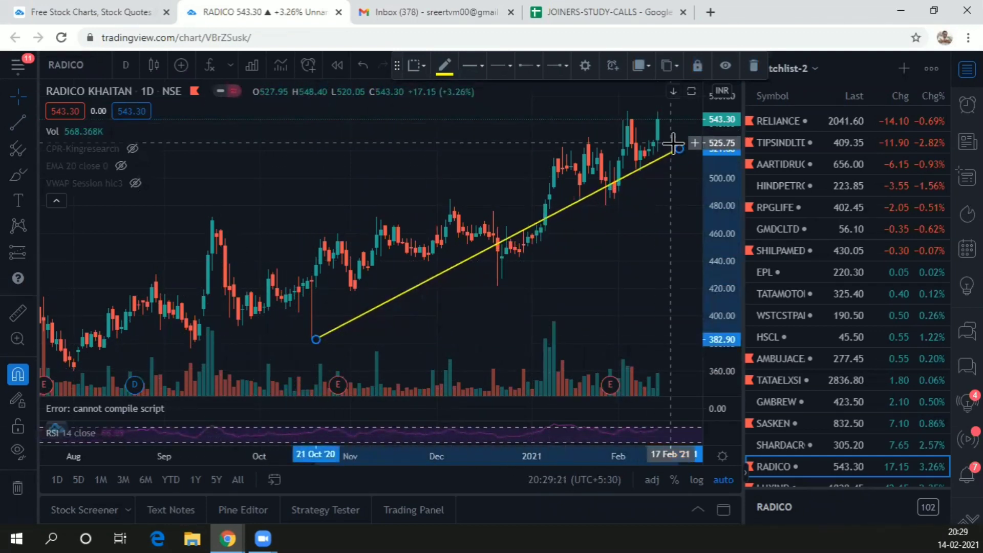
pyautogui.moveTo(679, 148)
pyautogui.mouseDown()
pyautogui.moveTo(697, 170)
pyautogui.moveTo(674, 155)
pyautogui.moveTo(684, 143)
pyautogui.mouseUp()
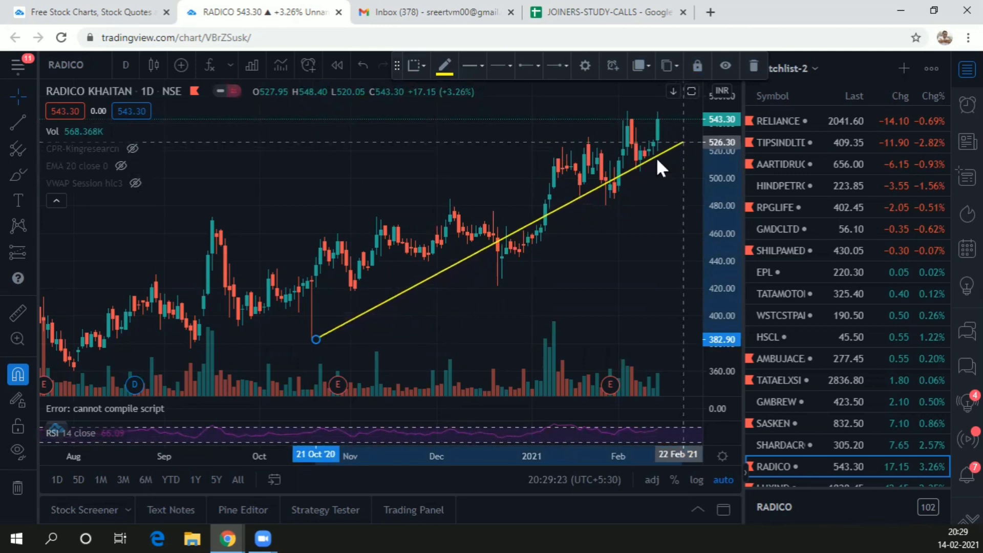
pyautogui.moveTo(316, 338); pyautogui.dragTo(494, 288)
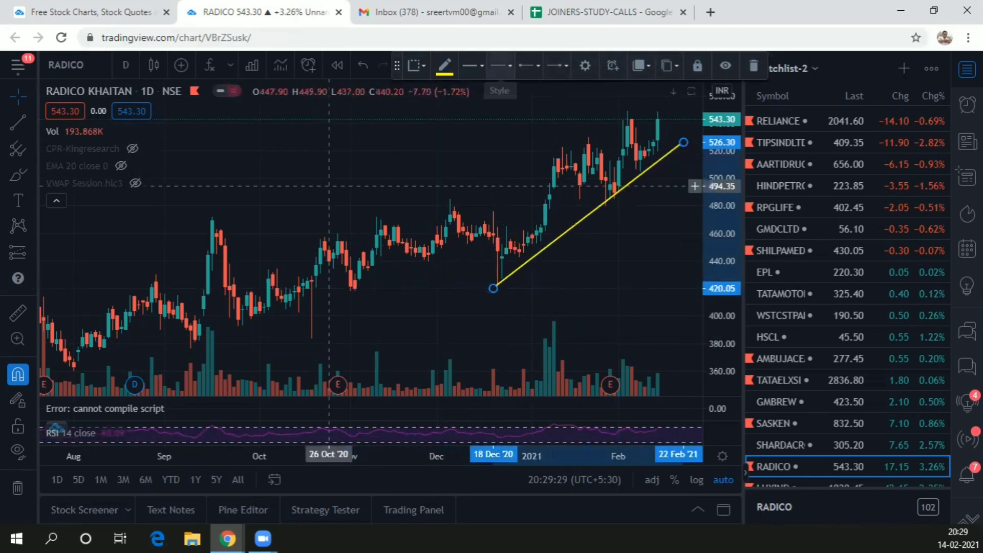
# Set the RADICO chart to a 1-week interval, reset the view and compress the price scale slightly
pyautogui.click(125, 66)
pyautogui.click(149, 416)
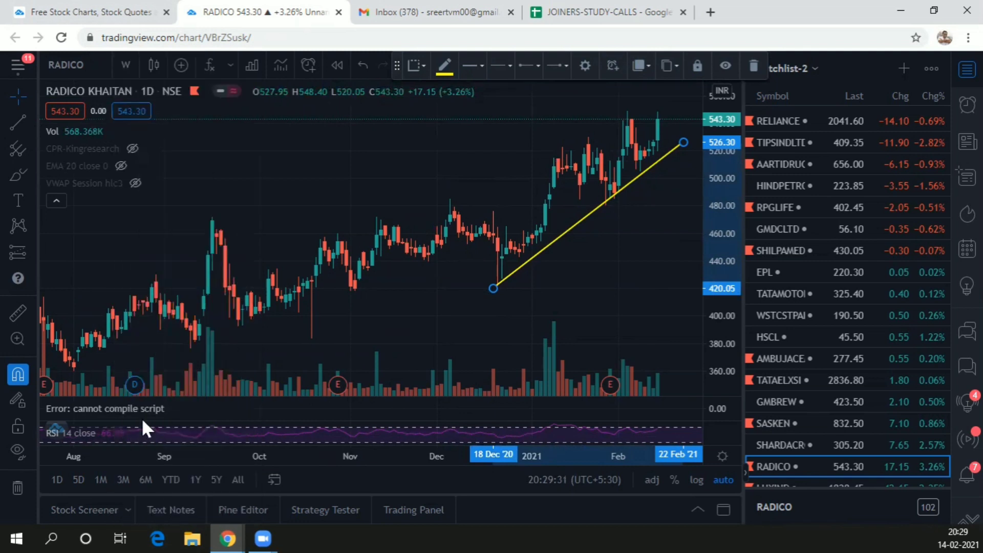
pyautogui.rightClick(366, 179)
pyautogui.click(487, 202)
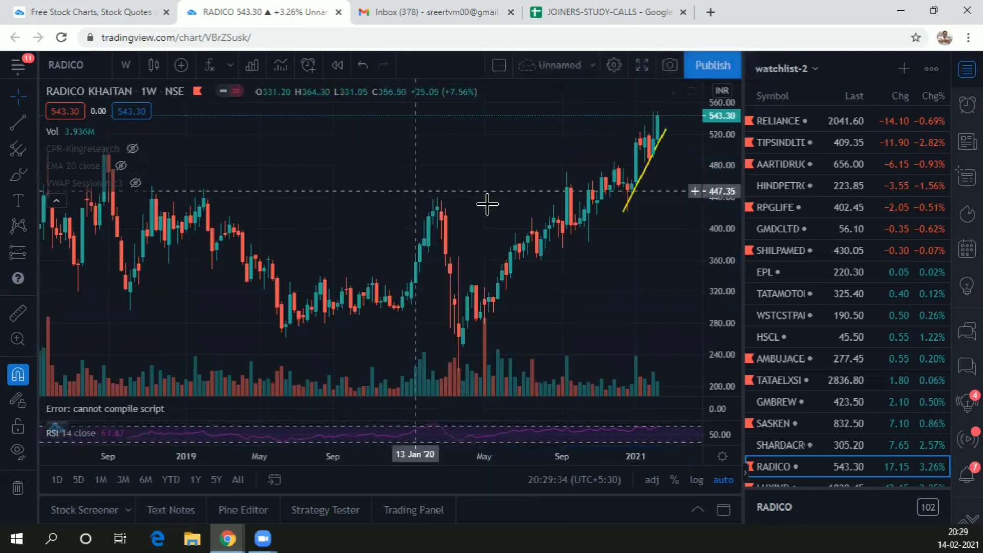
pyautogui.moveTo(742, 230); pyautogui.dragTo(729, 263)
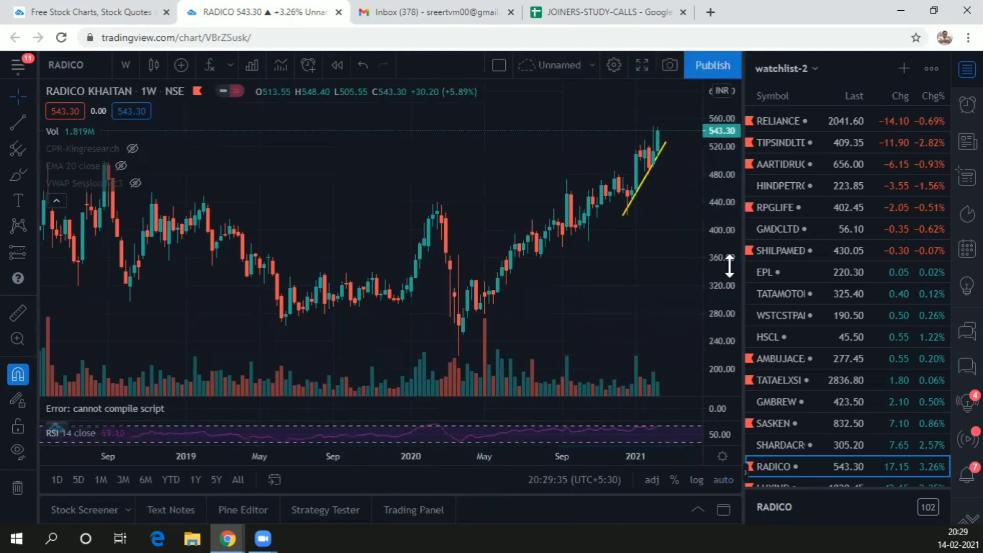
# Stretch the trend line from the 23 March 2020 low at 220.00 to about 531.00 on 19 April 2021
pyautogui.click(622, 217)
pyautogui.moveTo(621, 228); pyautogui.dragTo(461, 345)
pyautogui.moveTo(666, 145); pyautogui.dragTo(700, 143)
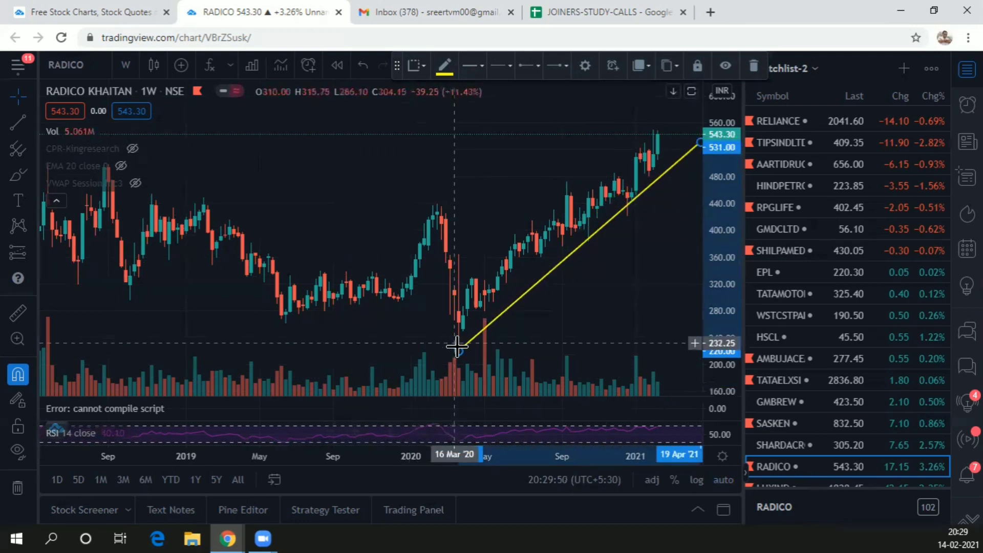
pyautogui.moveTo(457, 350)
pyautogui.mouseDown()
pyautogui.moveTo(465, 358)
pyautogui.moveTo(457, 350)
pyautogui.mouseUp()
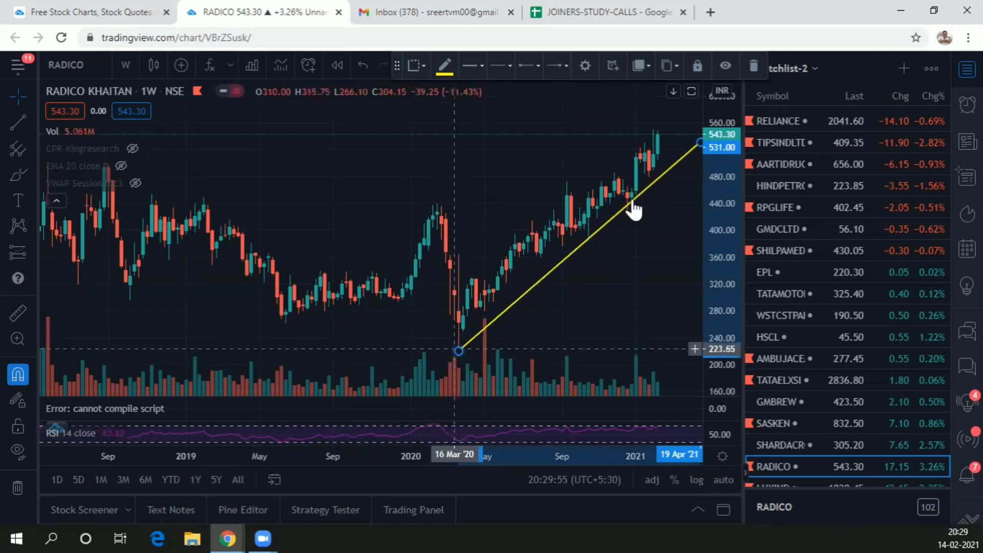
pyautogui.moveTo(687, 145)
pyautogui.mouseDown()
pyautogui.moveTo(670, 157)
pyautogui.moveTo(678, 155)
pyautogui.mouseUp()
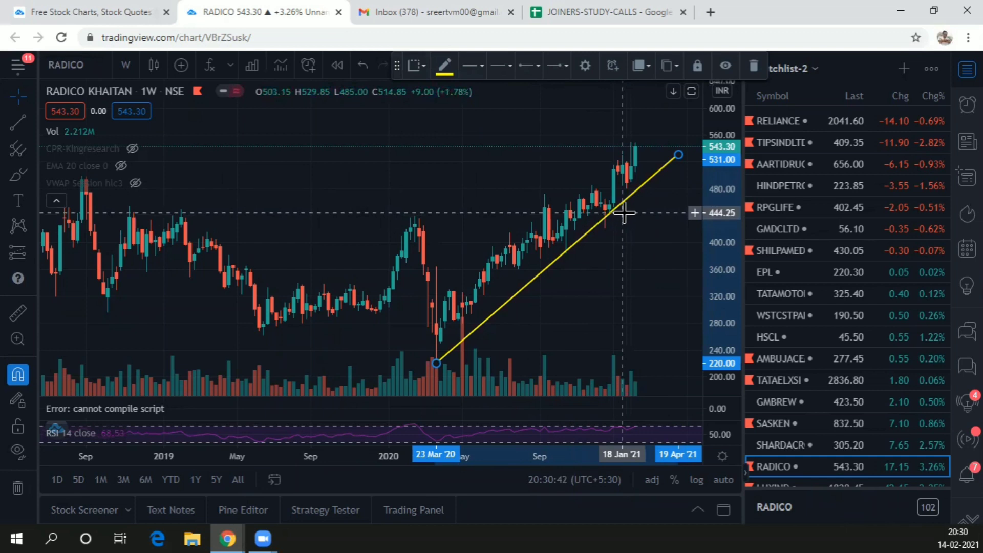
# Return to the JOINERS-STUDY-CALLS spreadsheet and select the entire RADICO row
pyautogui.click(604, 12)
pyautogui.scroll(2, 151, 220)
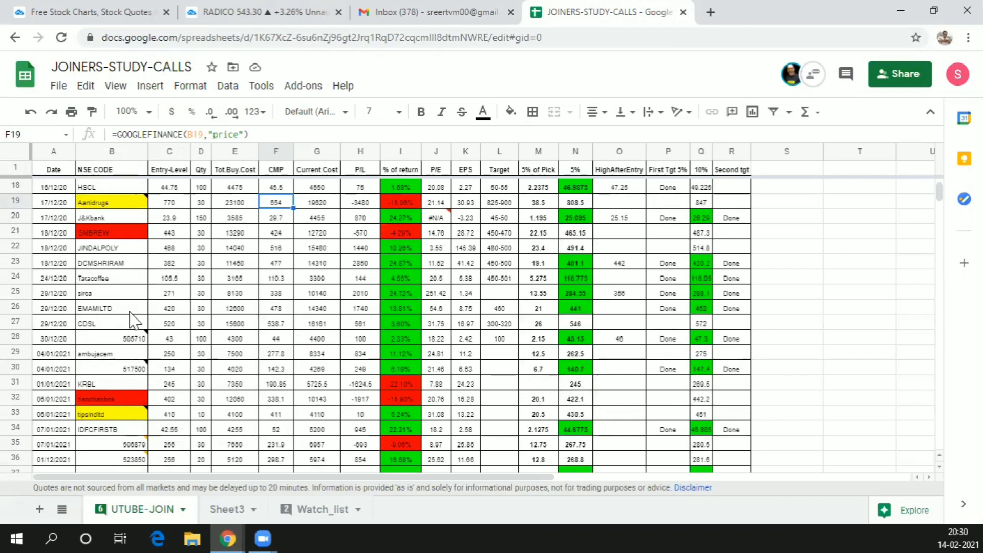
pyautogui.scroll(5, 121, 272)
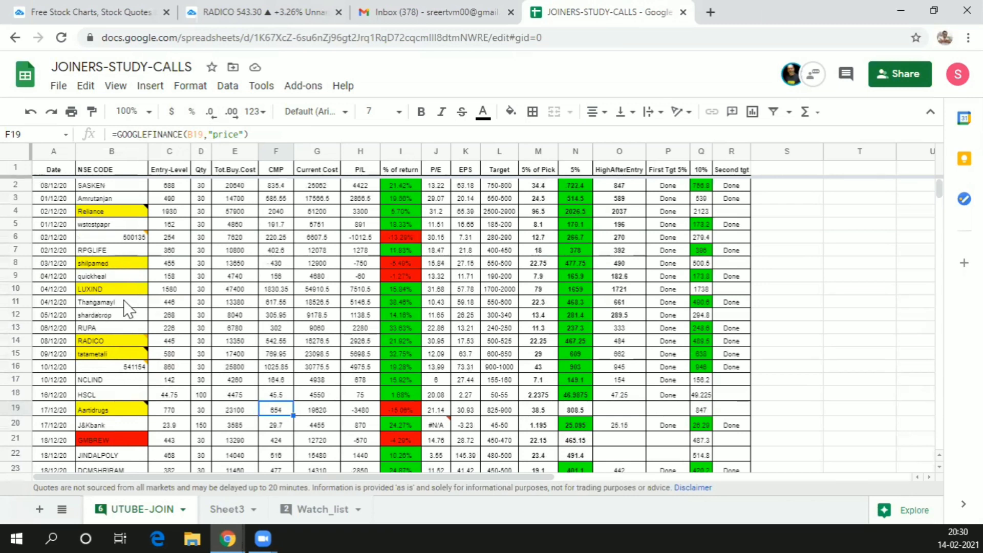
pyautogui.scroll(-1, 115, 335)
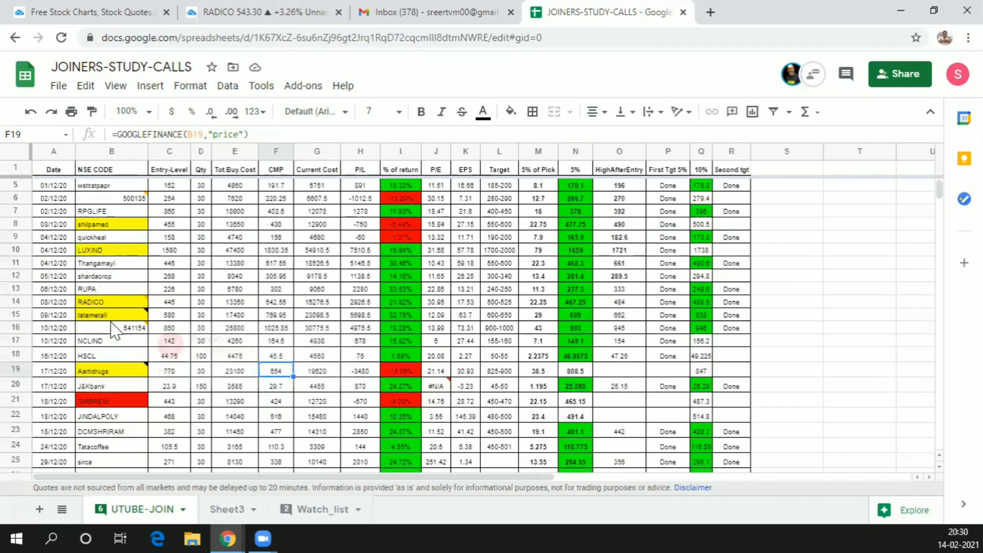
pyautogui.click(20, 302)
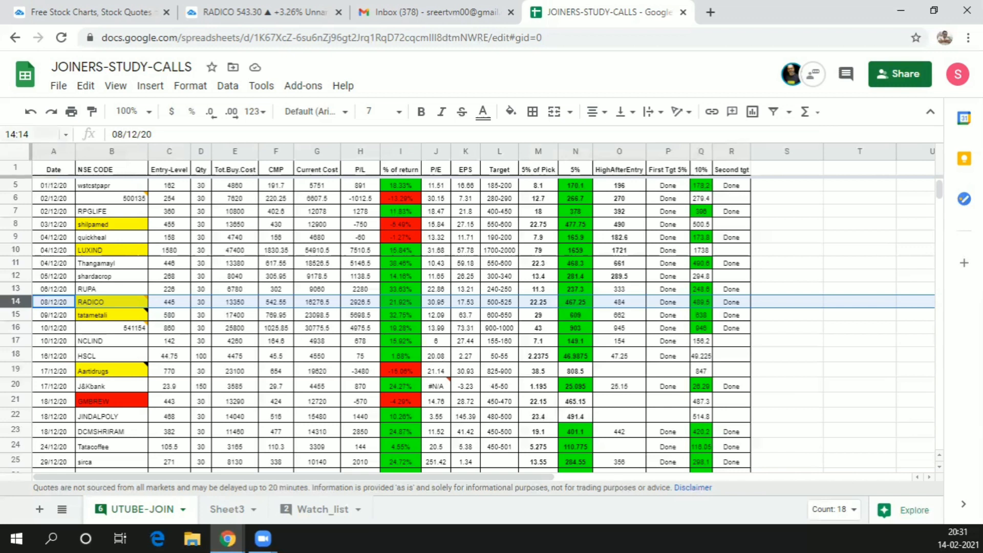
# Switch back to the RADICO chart in TradingView and extend the trend line's upper end to about 566.35 on 31 May 2021
pyautogui.click(231, 11)
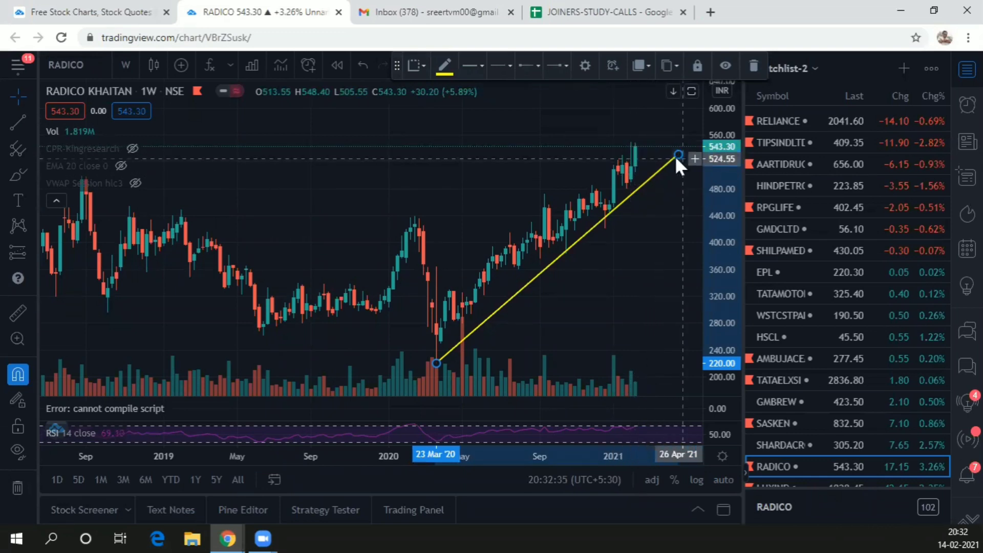
pyautogui.moveTo(678, 155); pyautogui.dragTo(695, 130)
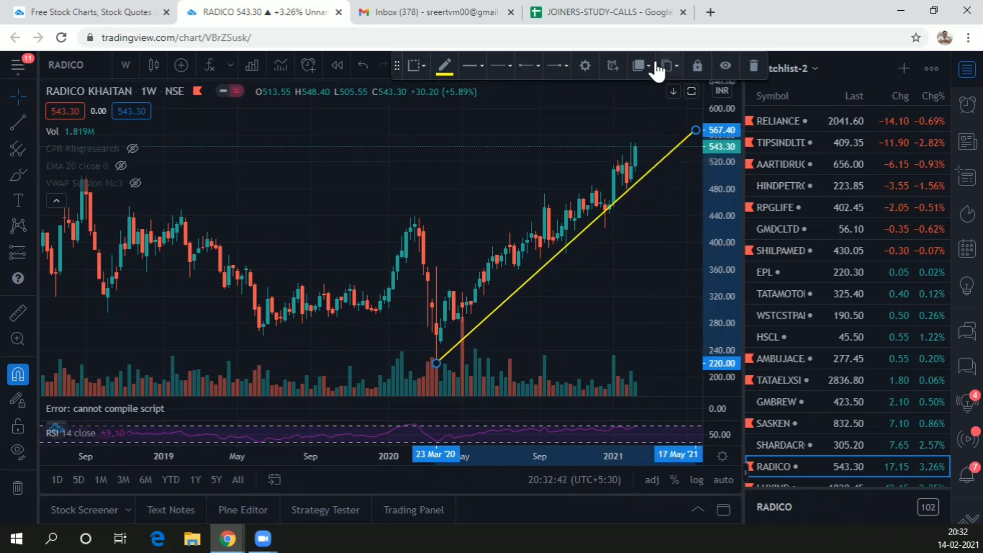
pyautogui.moveTo(698, 134)
pyautogui.mouseDown()
pyautogui.moveTo(653, 129)
pyautogui.moveTo(669, 132)
pyautogui.mouseUp()
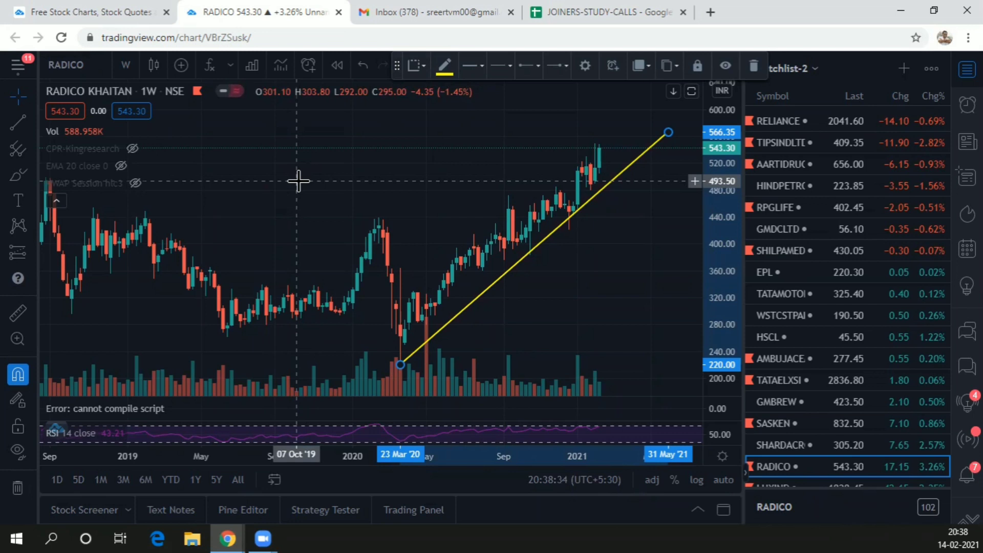
# Load the LUXIND chart from watchlist-2
pyautogui.scroll(-1, 840, 343)
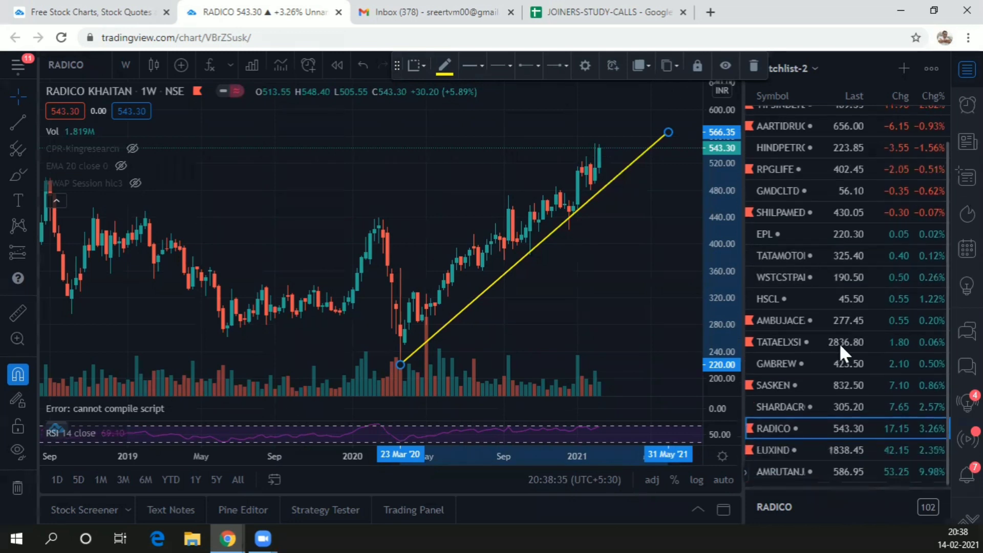
pyautogui.scroll(1, 798, 421)
pyautogui.scroll(-1, 804, 411)
pyautogui.click(802, 450)
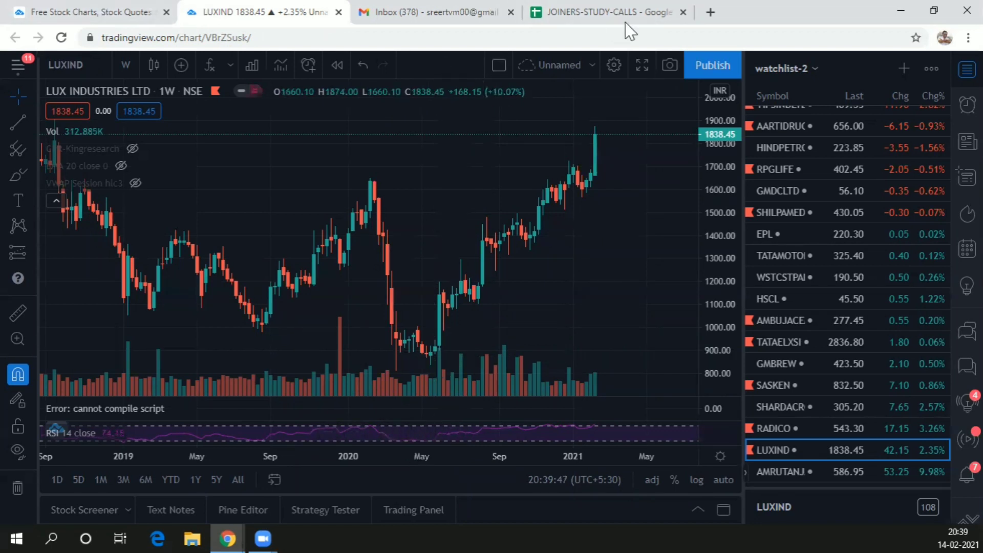
# Open the trade4living.in website in a new browser tab
pyautogui.click(712, 13)
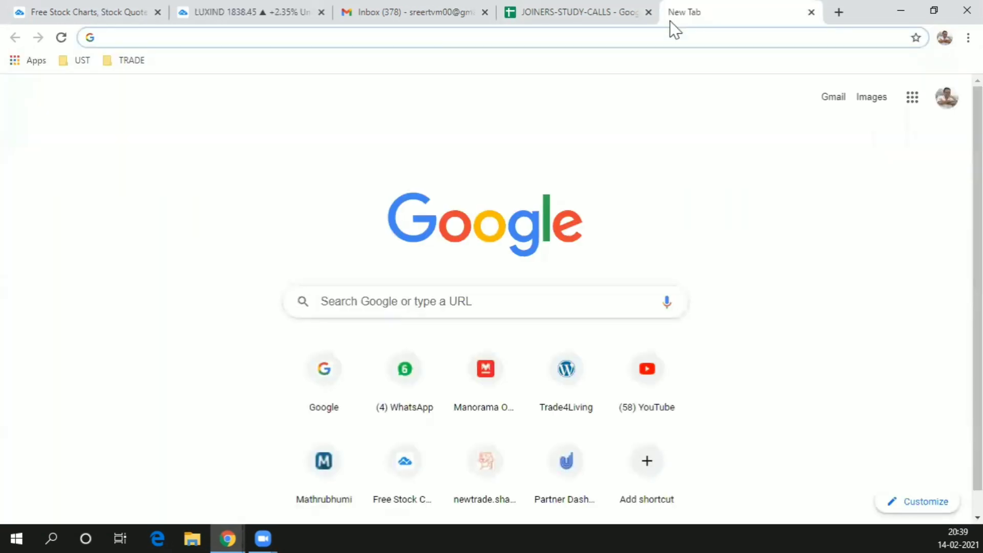
pyautogui.write('tra')
pyautogui.press('Return')
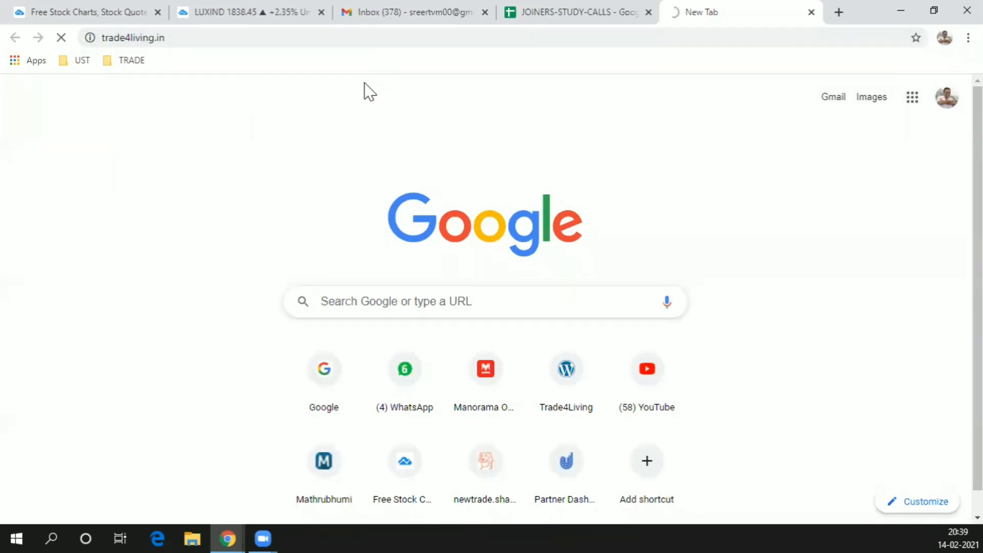
pyautogui.click(198, 37)
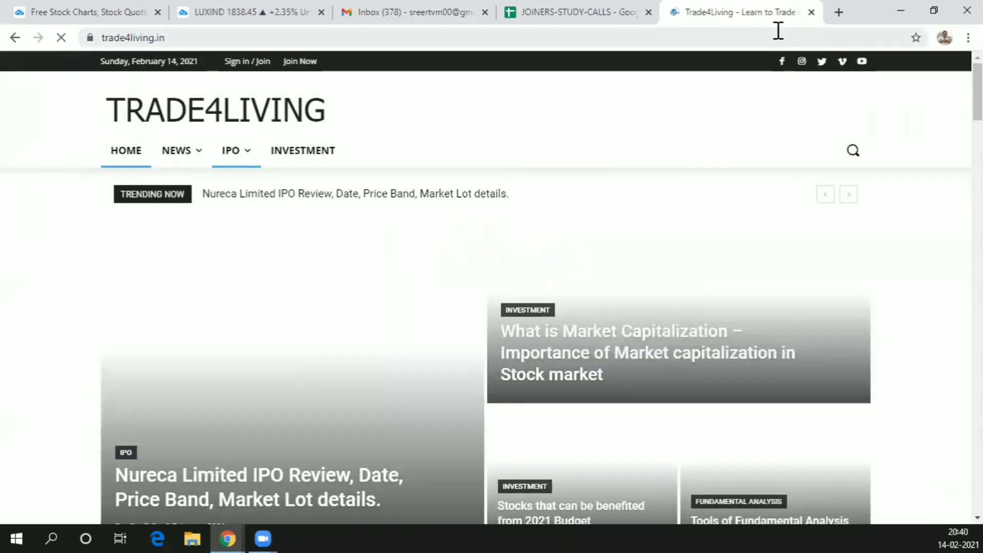
# Open google.com in another new tab and search for "eps trade4living"
pyautogui.click(839, 12)
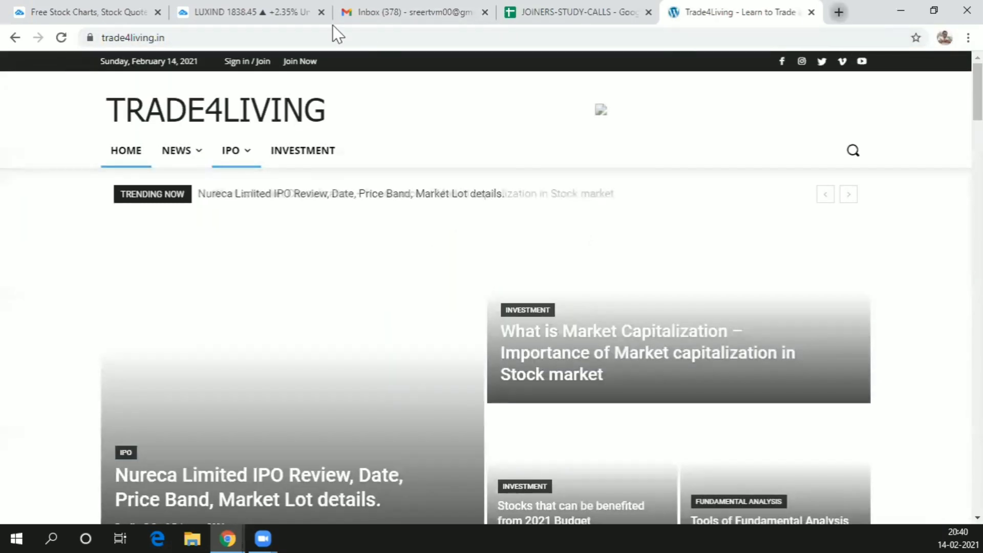
pyautogui.write('google.com')
pyautogui.press('Return')
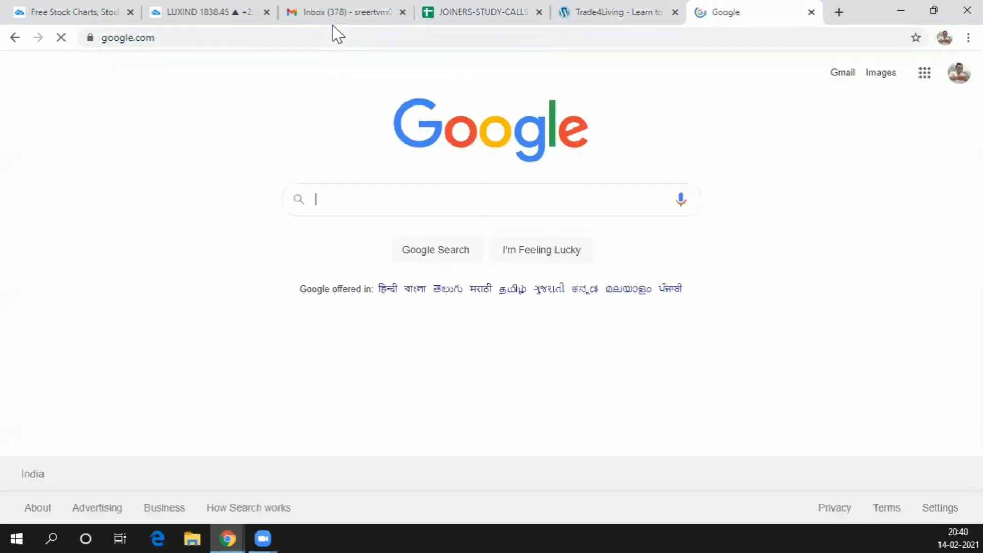
pyautogui.write('eps trade')
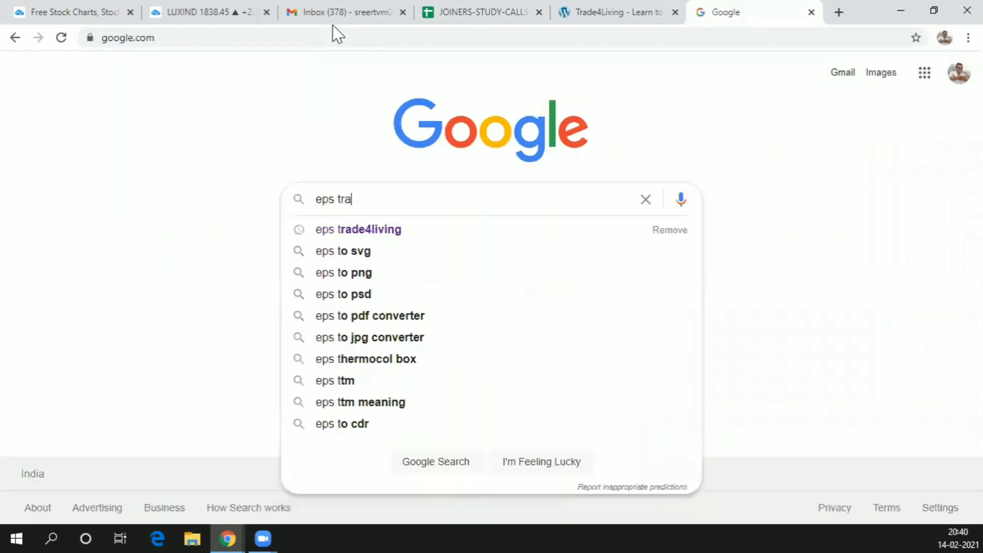
pyautogui.click(371, 230)
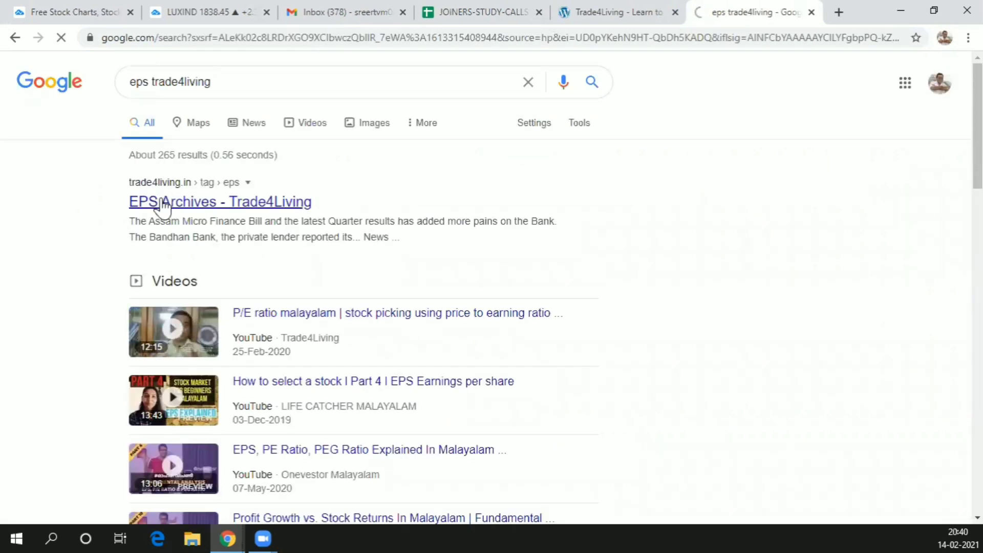
# Open the Trade4Living article "What is EPS (Earnings per shares) and how it can be calculated?" and read through to its calculation formulas
pyautogui.scroll(-1, 265, 292)
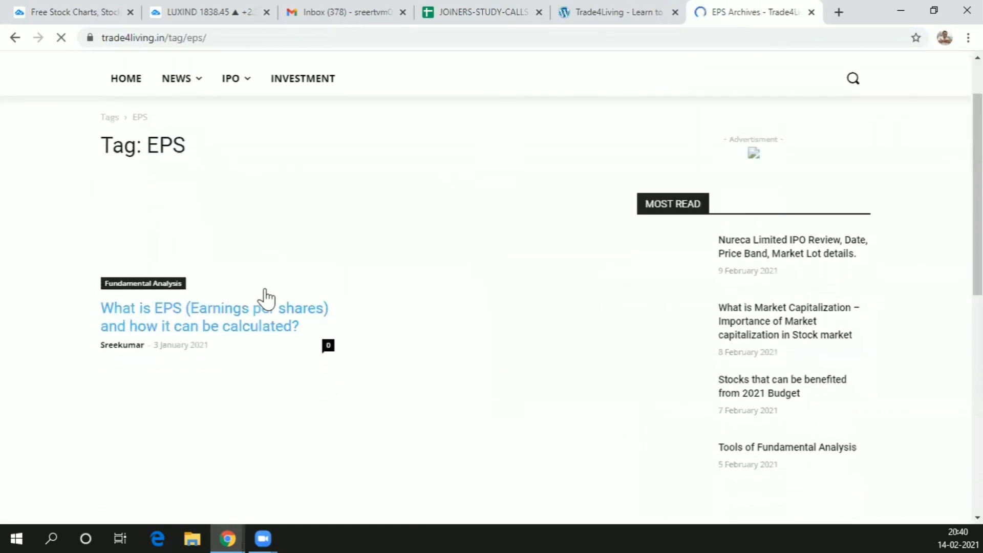
pyautogui.click(202, 316)
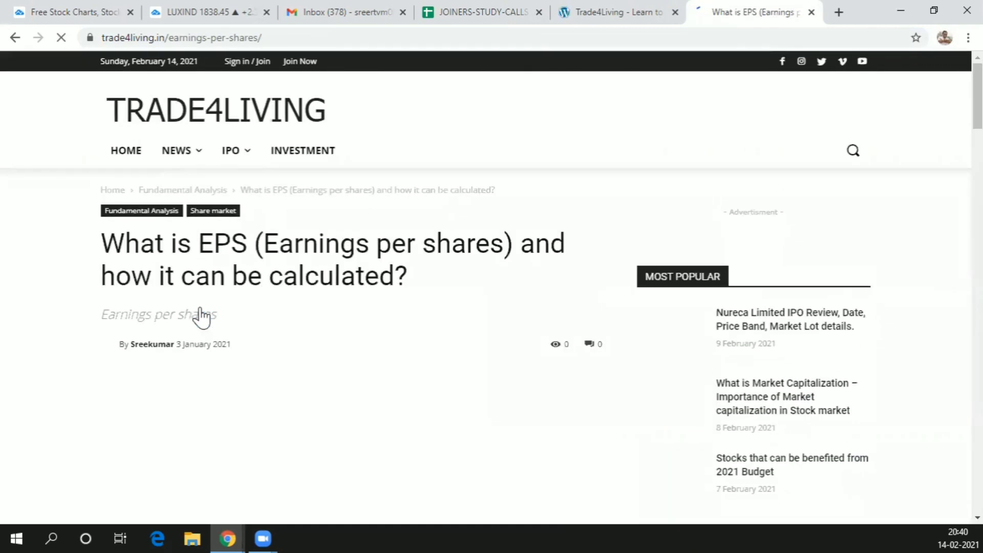
pyautogui.scroll(-9, 214, 401)
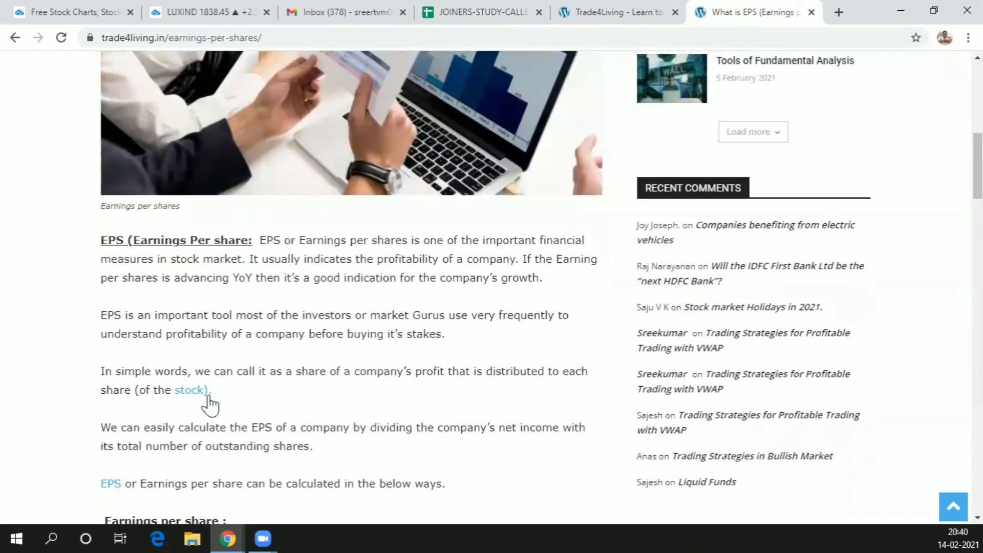
pyautogui.scroll(-7, 209, 398)
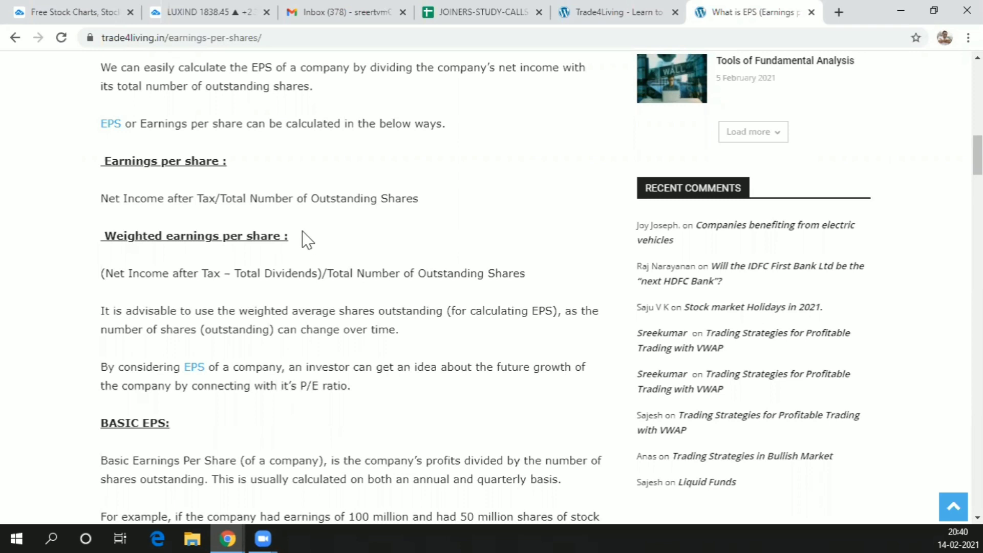
# Return to the JOINERS-STUDY-CALLS spreadsheet and examine the P/E, EPS and return figures and the cell notes across the December and January calls
pyautogui.click(468, 11)
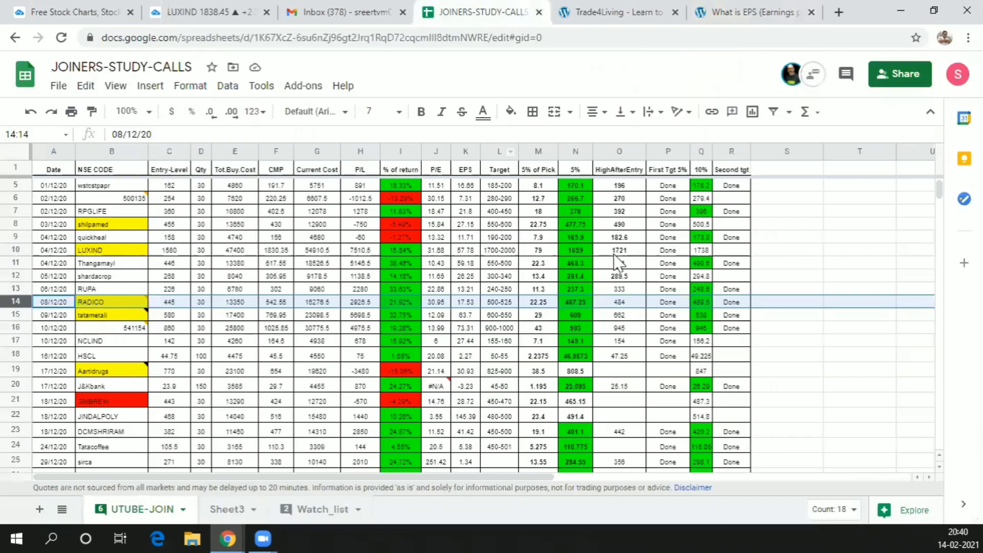
pyautogui.scroll(1, 618, 262)
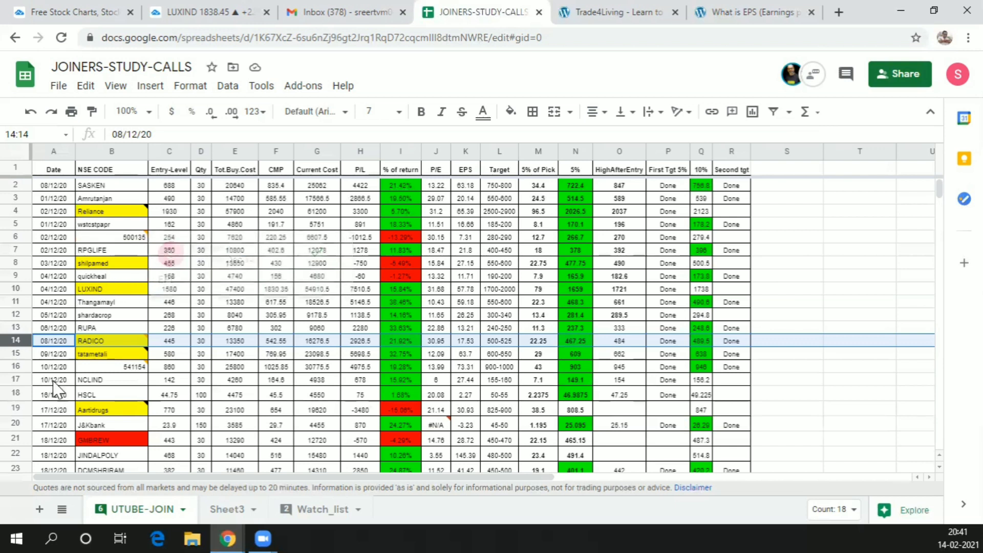
pyautogui.scroll(-5, 56, 394)
pyautogui.scroll(3, 451, 354)
pyautogui.scroll(-3, 451, 353)
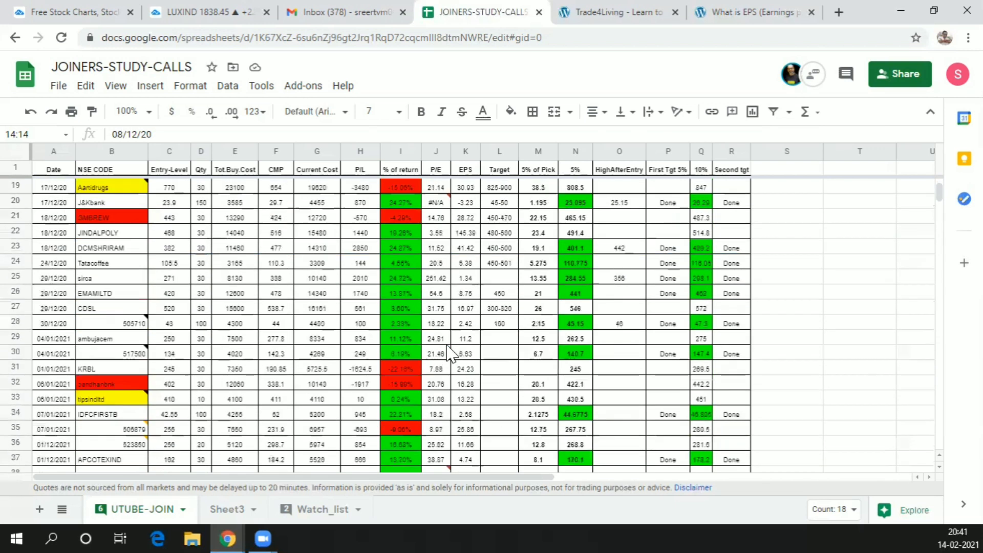
pyautogui.scroll(-3, 451, 353)
pyautogui.scroll(1, 512, 323)
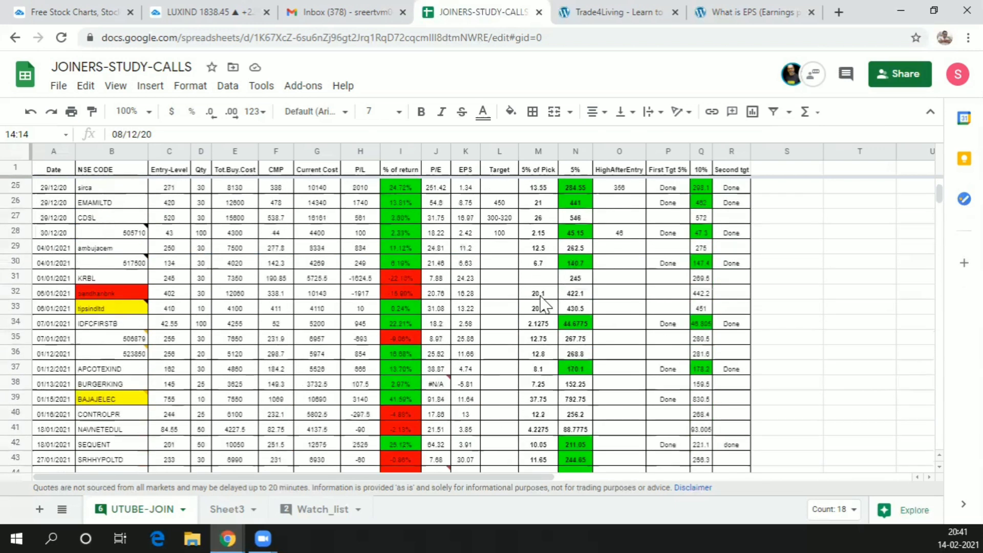
pyautogui.scroll(1, 543, 302)
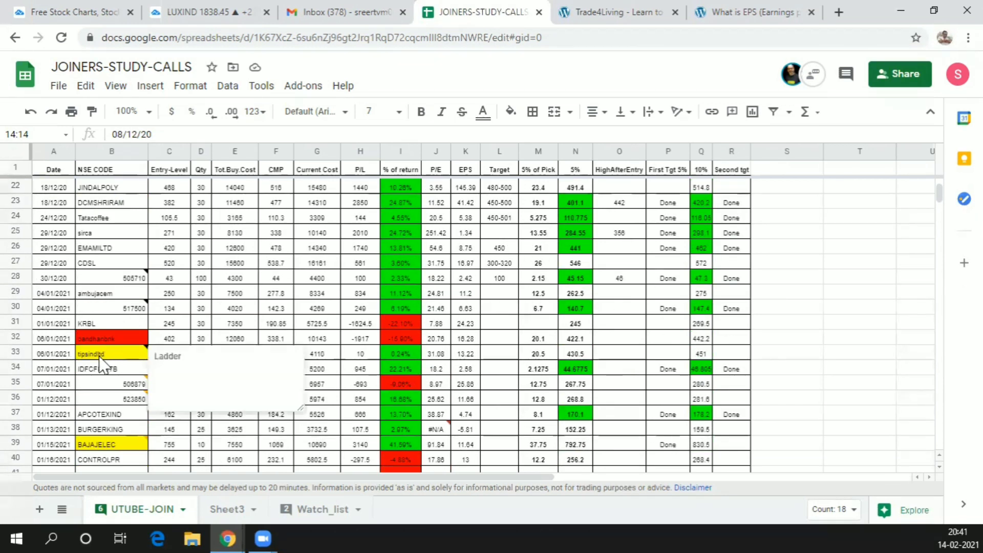
pyautogui.scroll(-1, 114, 323)
pyautogui.scroll(7, 117, 326)
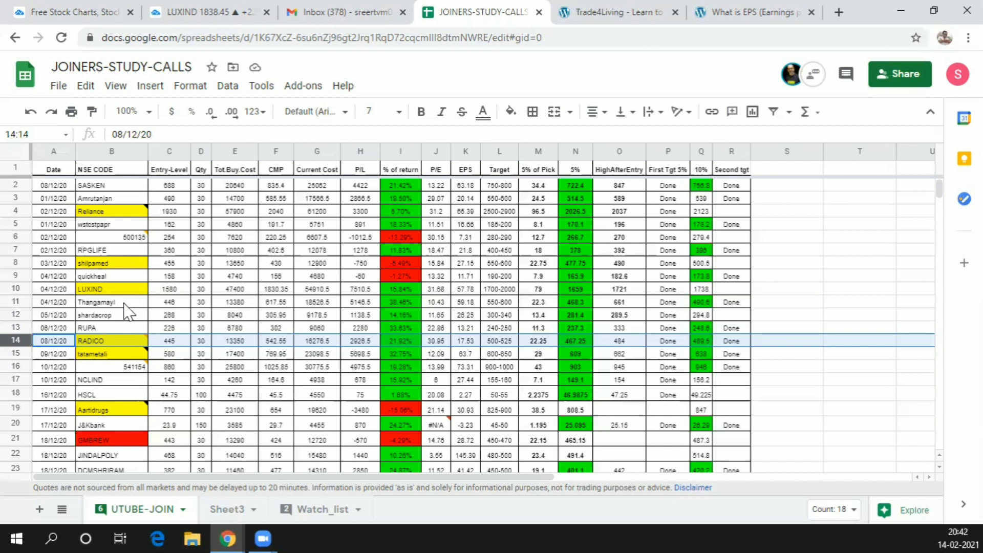
# Select the entire J&Kbank row to examine its figures and consult the calculation formulas in the EPS article
pyautogui.click(15, 425)
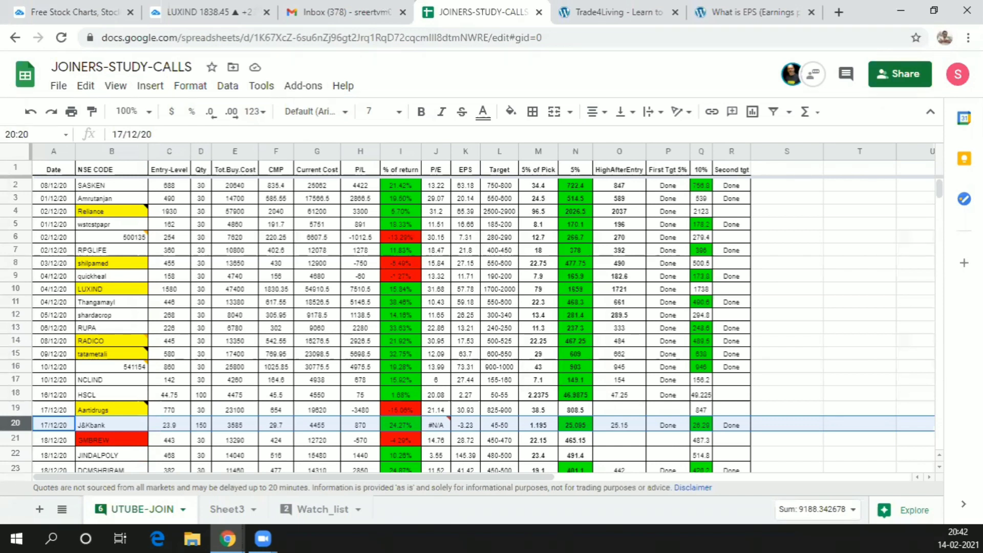
pyautogui.scroll(-1, 677, 372)
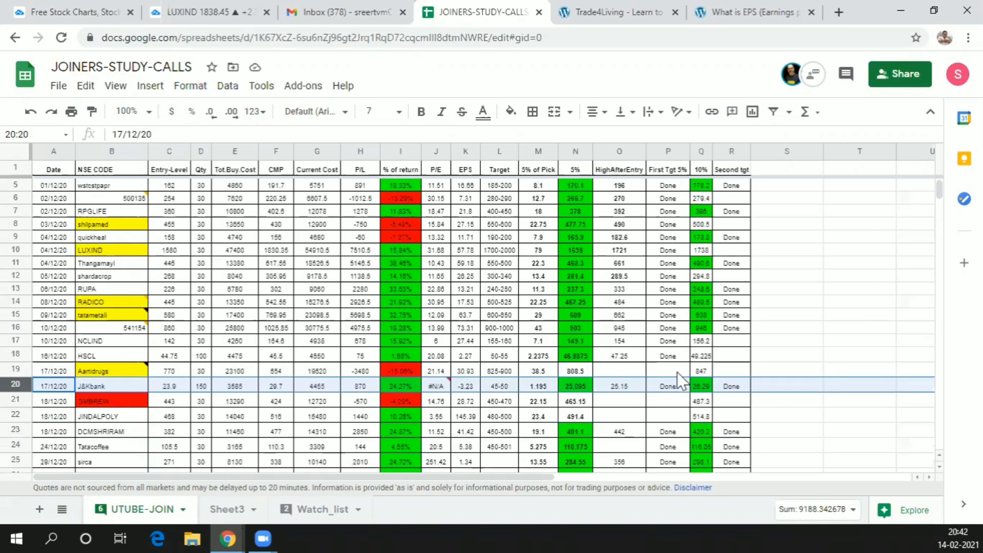
pyautogui.scroll(1, 523, 336)
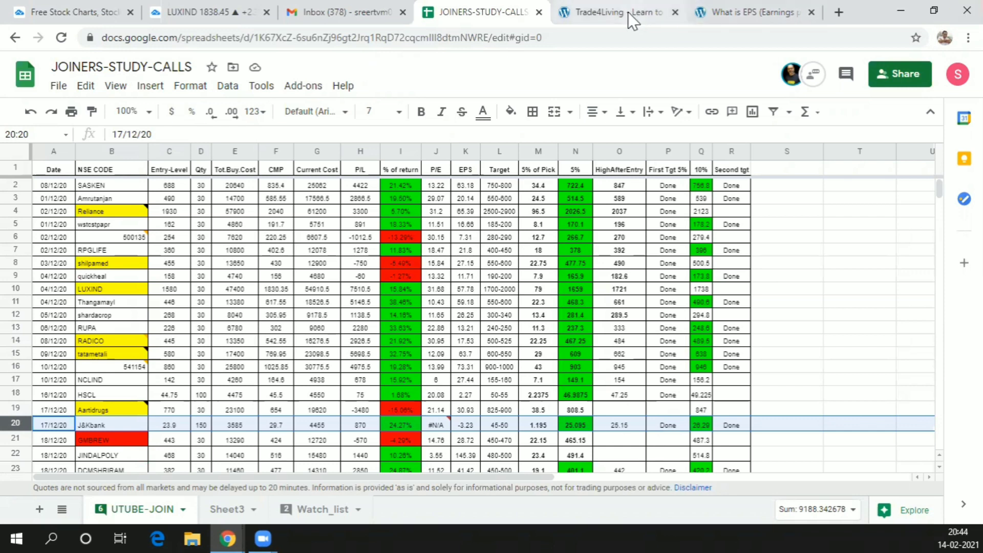
pyautogui.click(763, 13)
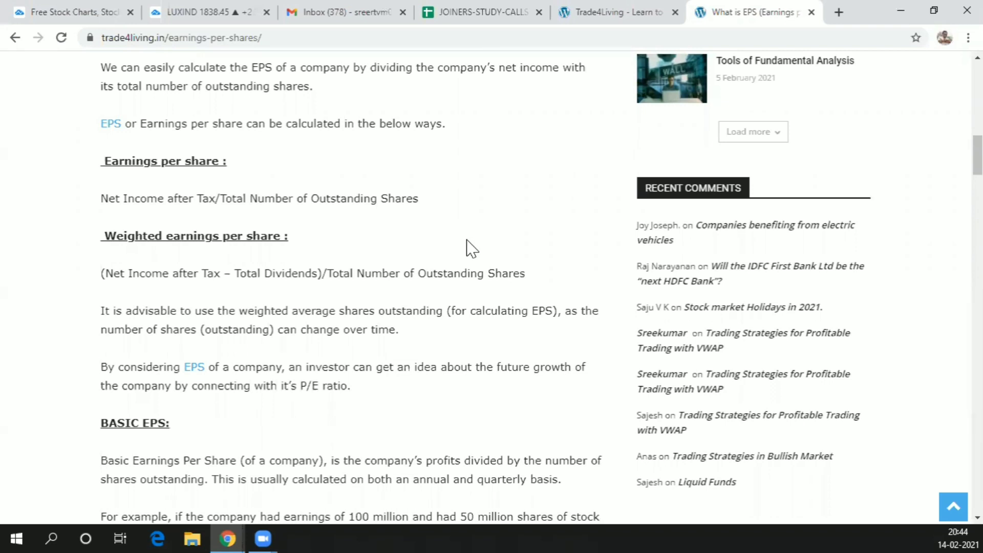
# Return to the study-calls spreadsheet and inspect the CMP cells of SASKEN and Thangamayl and the EPS cell of Thangamayl
pyautogui.click(480, 15)
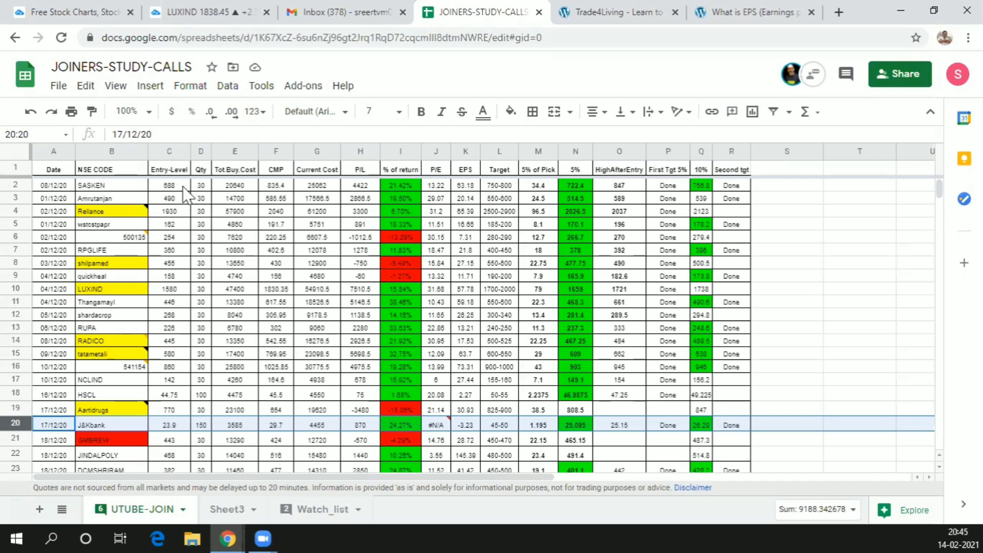
pyautogui.click(277, 187)
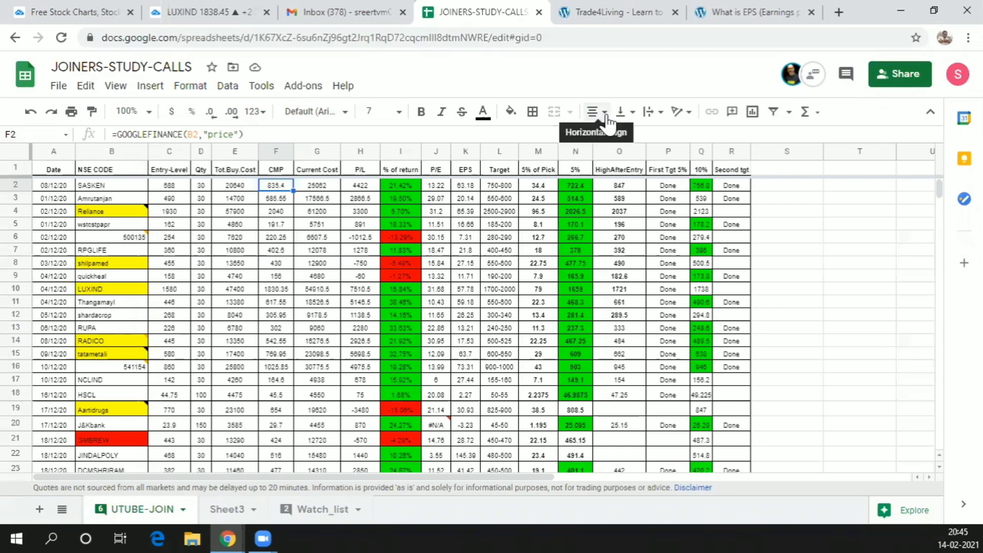
pyautogui.click(173, 306)
pyautogui.click(276, 303)
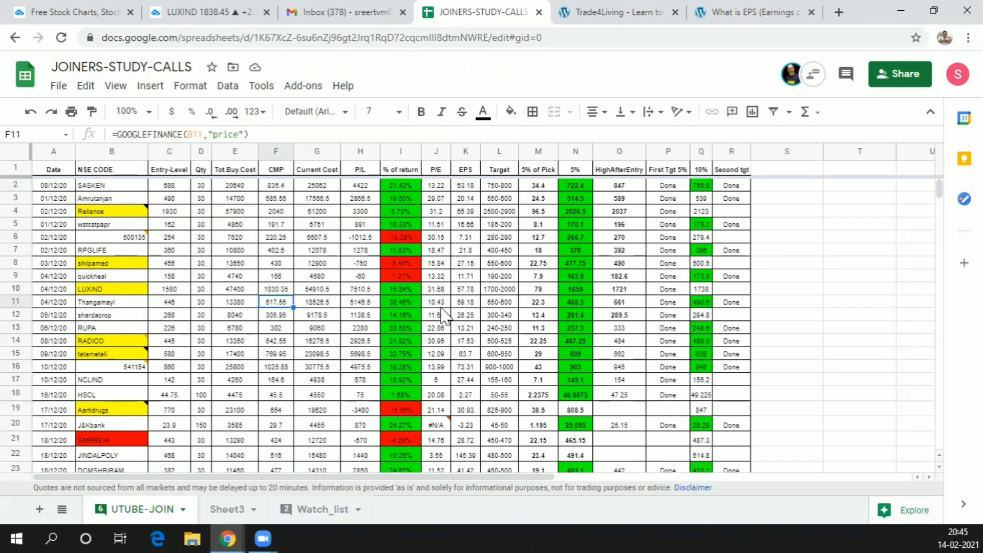
pyautogui.click(464, 303)
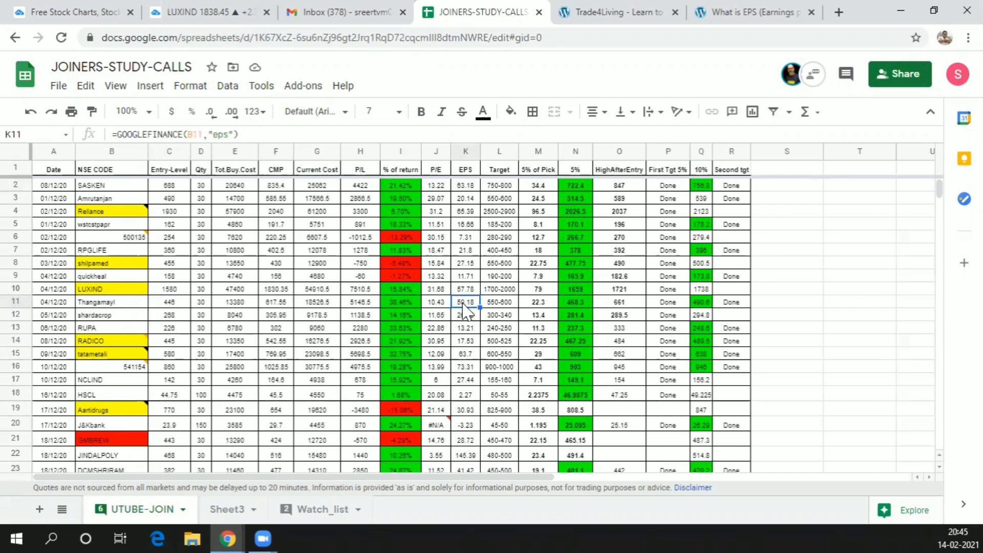
# Highlight the entire Thangamayl row and the entire RUPA row, one after the other, to examine their figures
pyautogui.click(18, 302)
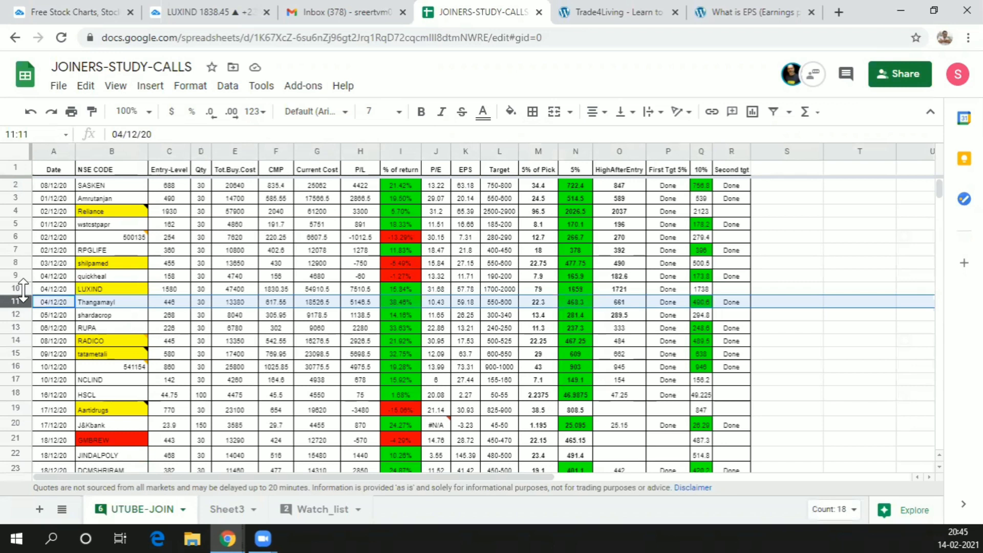
pyautogui.click(15, 327)
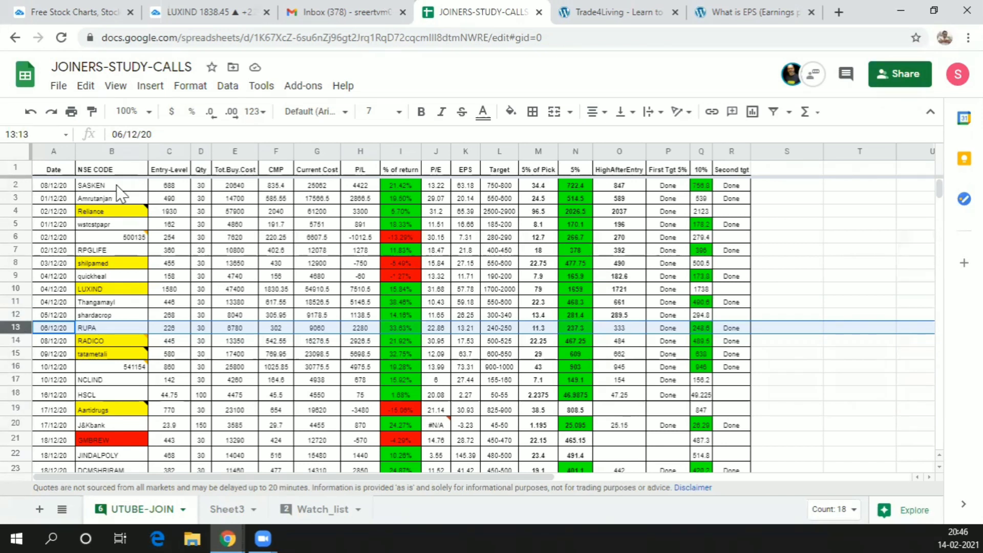
# View the LUXIND weekly chart in TradingView and reread the explanation in the Trade4Living EPS article
pyautogui.click(203, 11)
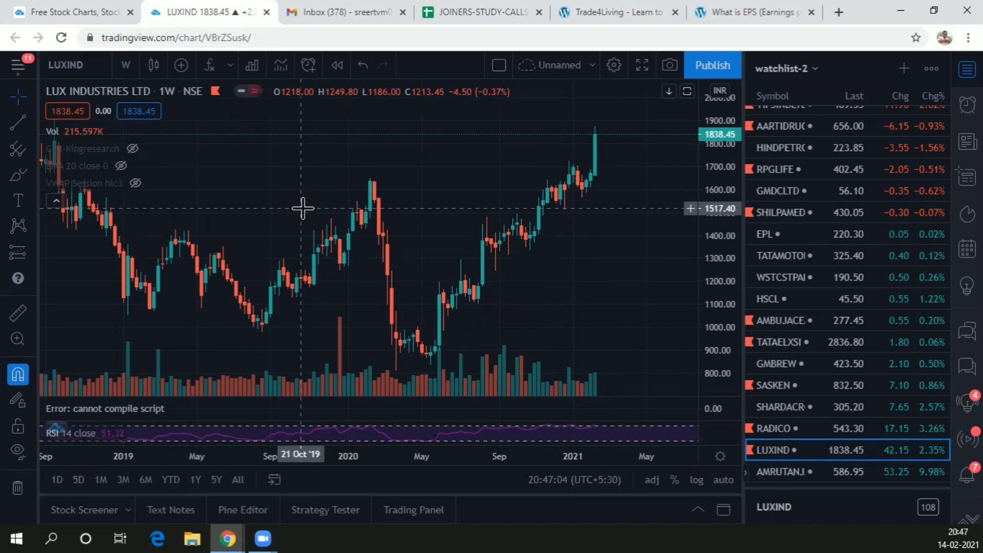
pyautogui.click(771, 11)
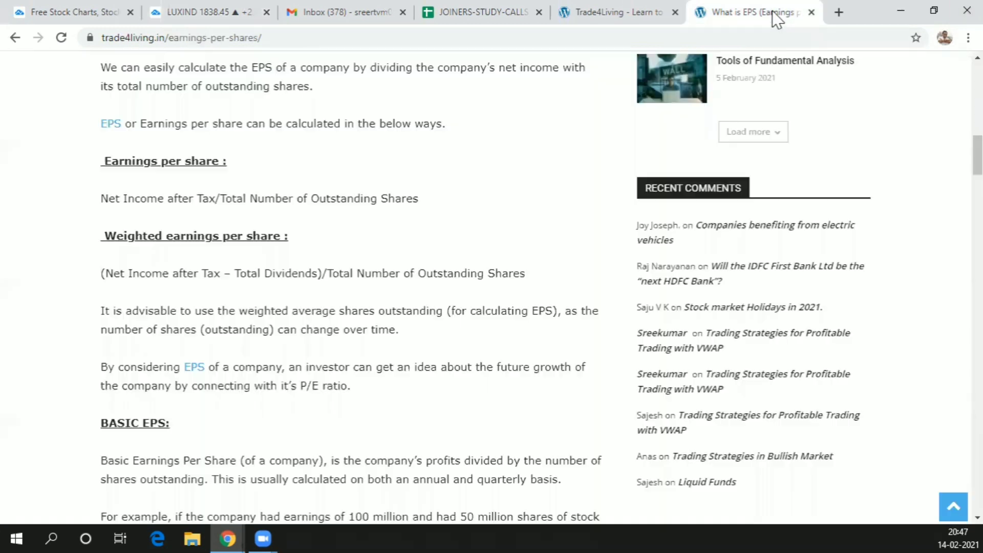
pyautogui.scroll(4, 609, 102)
pyautogui.scroll(-2, 621, 77)
# Open a new browser tab, glance back at the study-calls spreadsheet, and load screener.in in the new tab
pyautogui.click(839, 12)
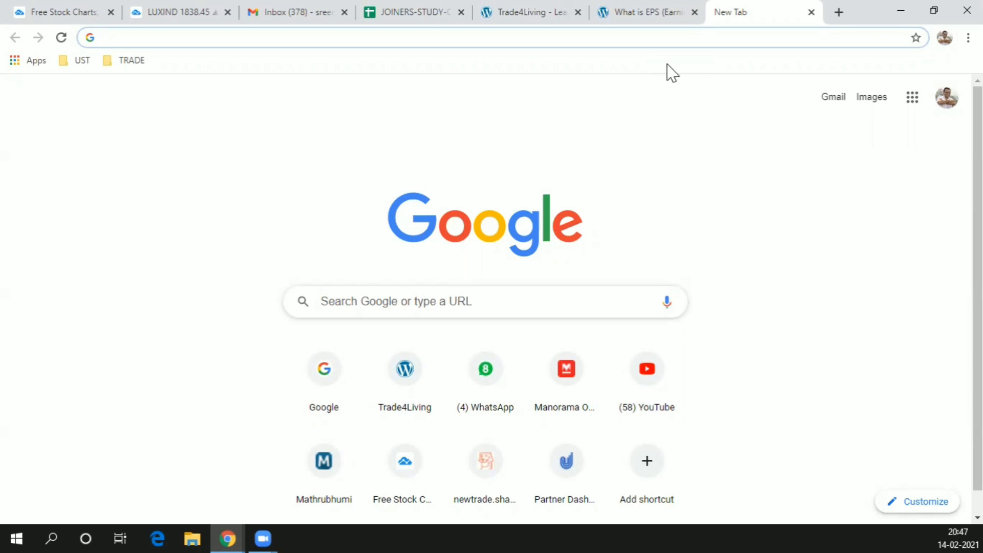
pyautogui.click(425, 12)
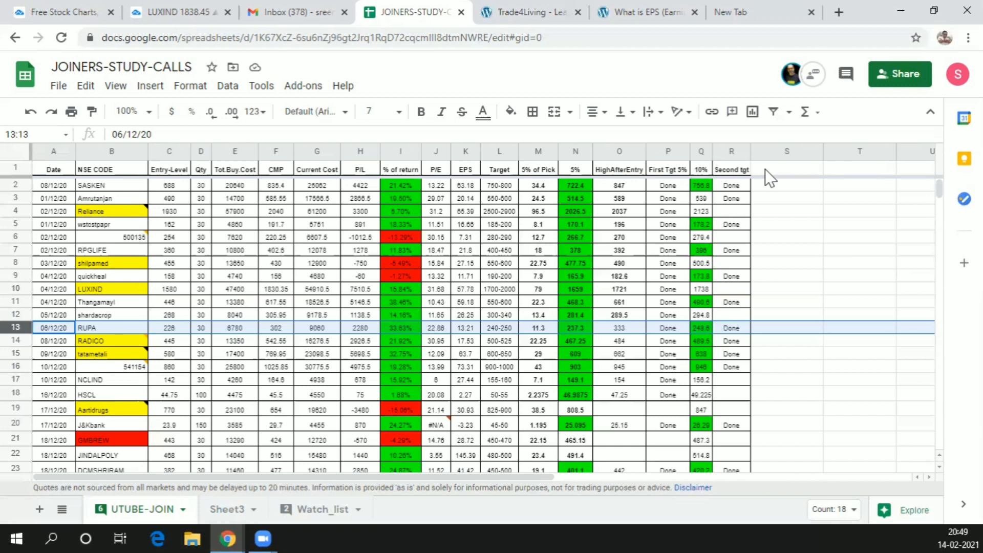
pyautogui.click(746, 12)
pyautogui.click(131, 38)
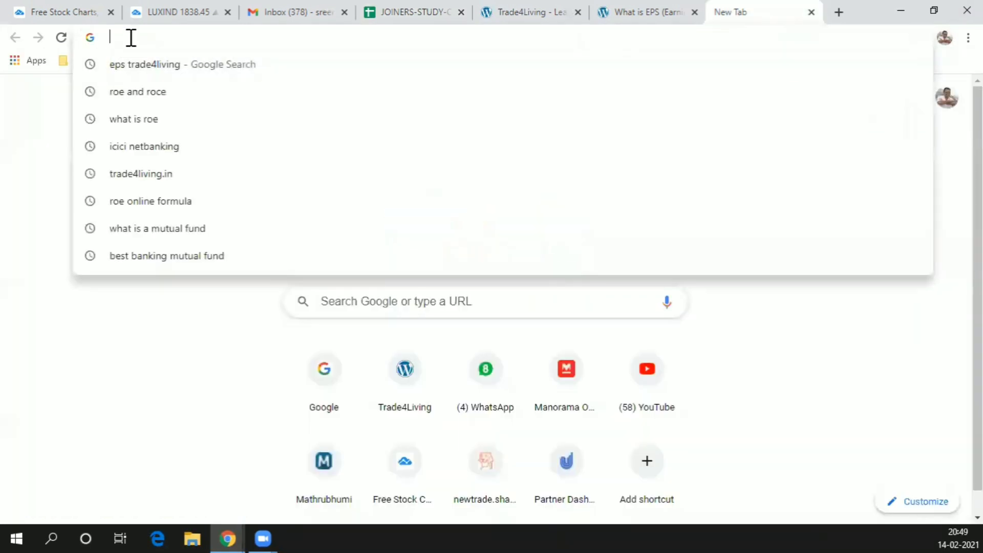
pyautogui.write('screener.in')
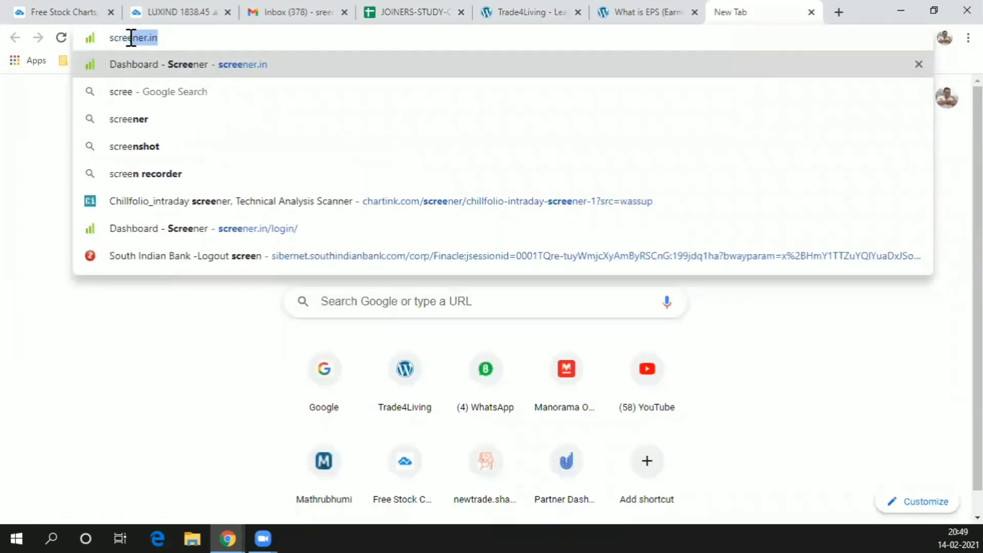
pyautogui.press('Return')
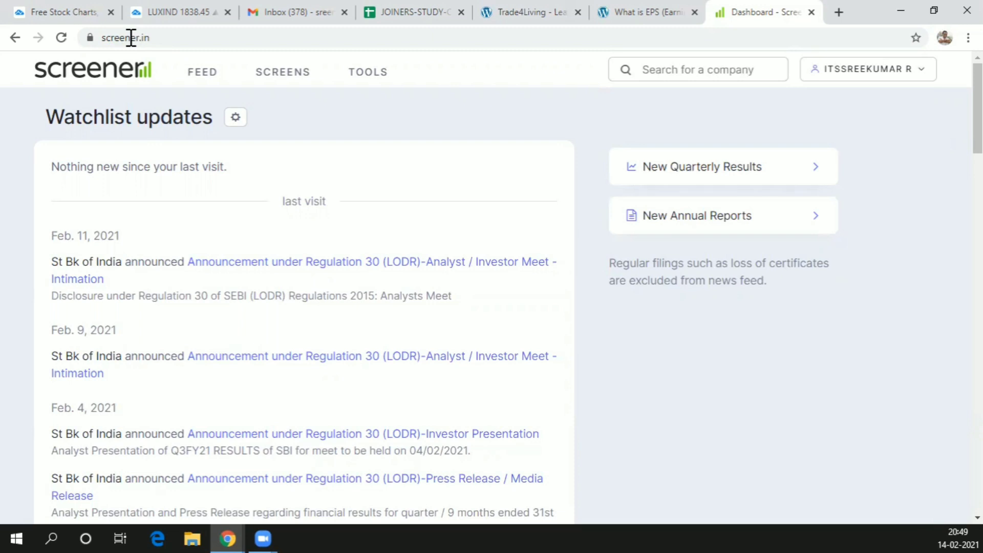
# Search Screener for the company bhel and open the Bharat Heavy Electricals Ltd page to examine its key ratios, including EPS
pyautogui.click(709, 60)
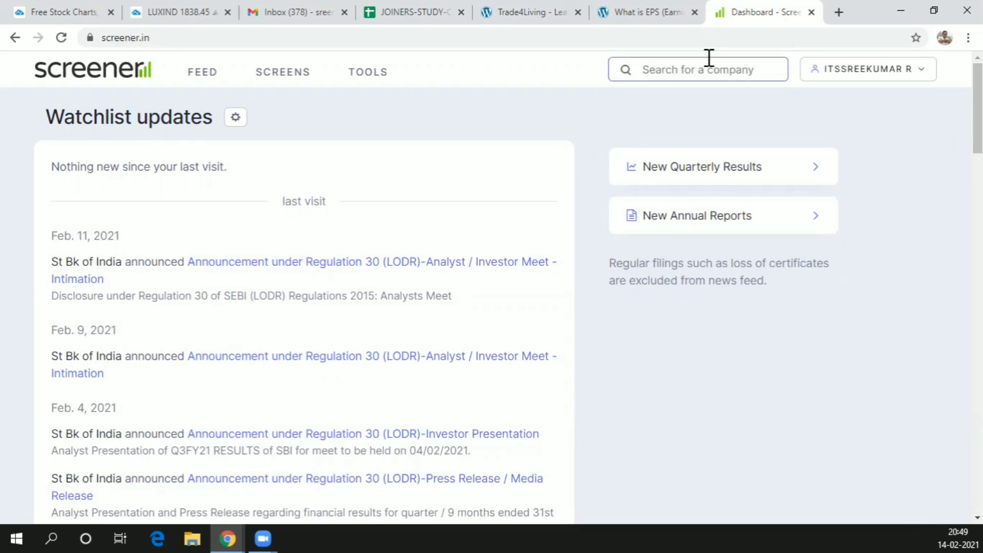
pyautogui.write('m')
pyautogui.press('BackSpace')
pyautogui.write('bhel')
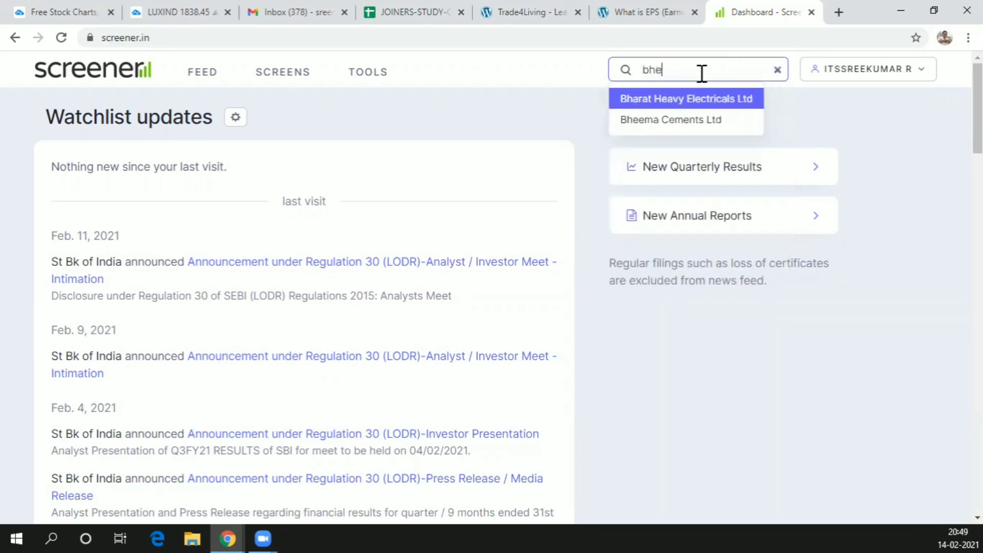
pyautogui.click(707, 98)
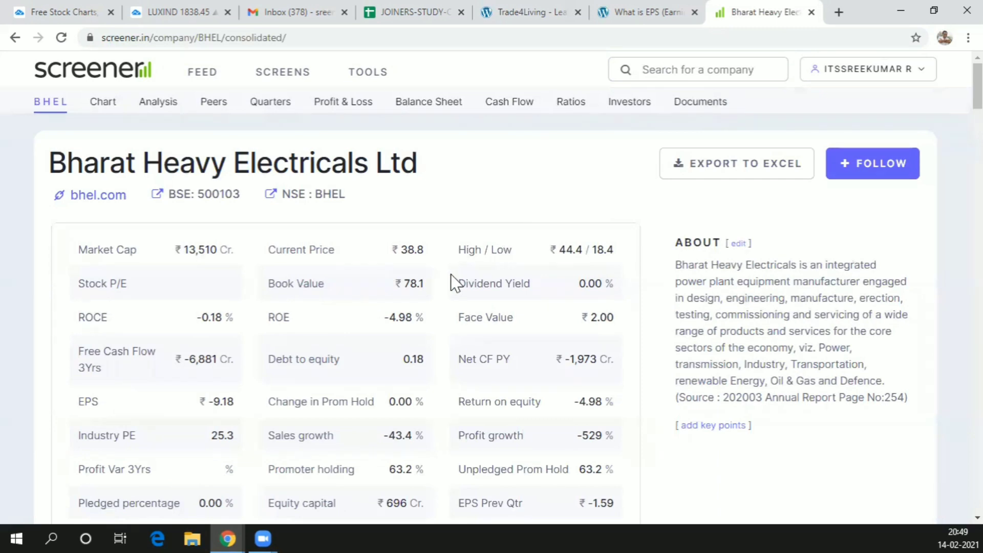
pyautogui.scroll(-1, 537, 279)
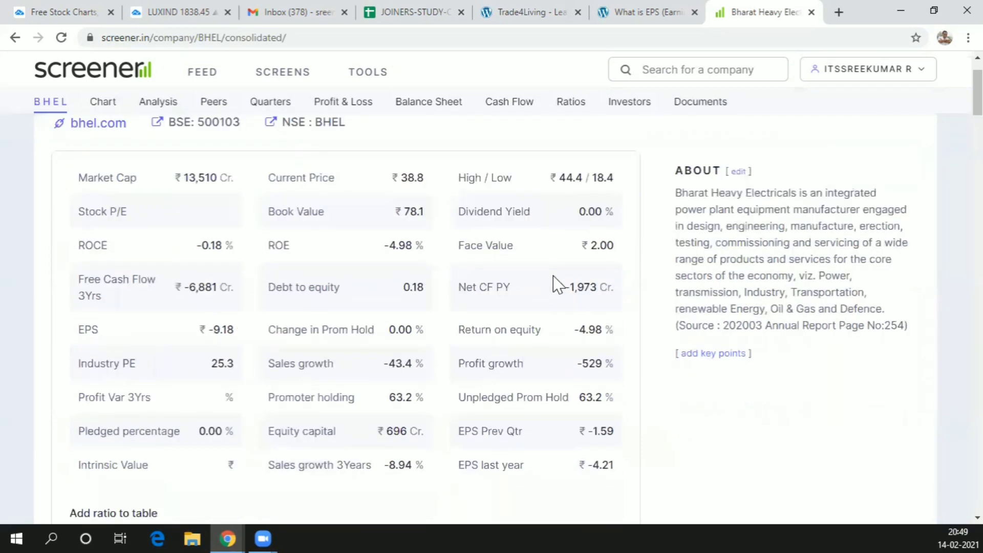